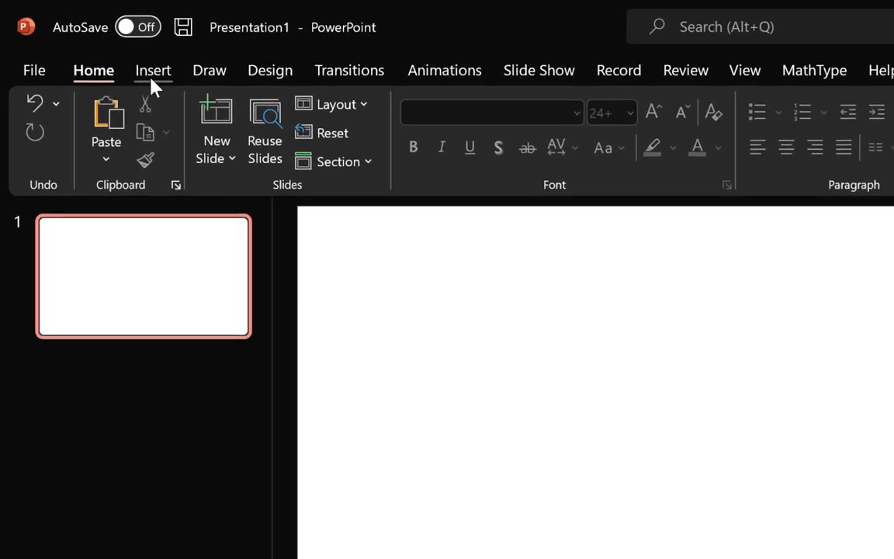
Insert the picture cap.png from this device onto the blank slide and delete it again
click(152, 80)
click(224, 167)
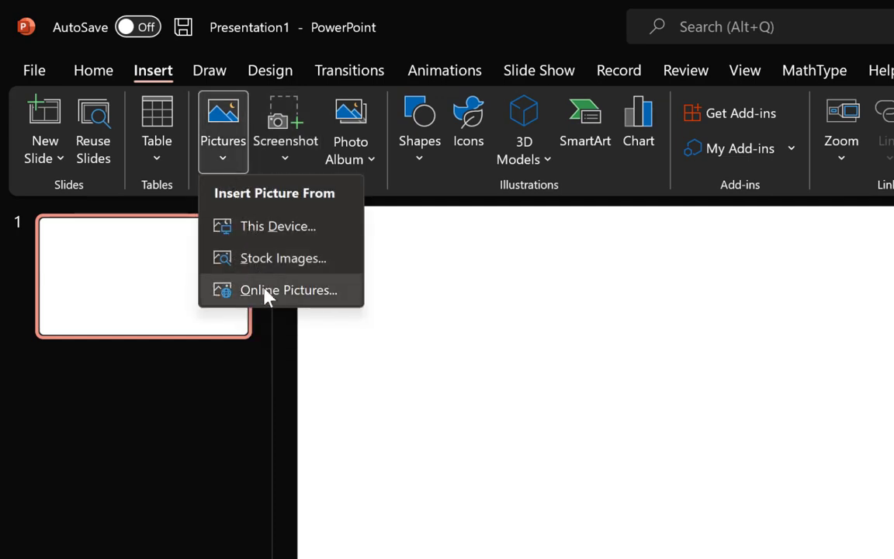
click(277, 233)
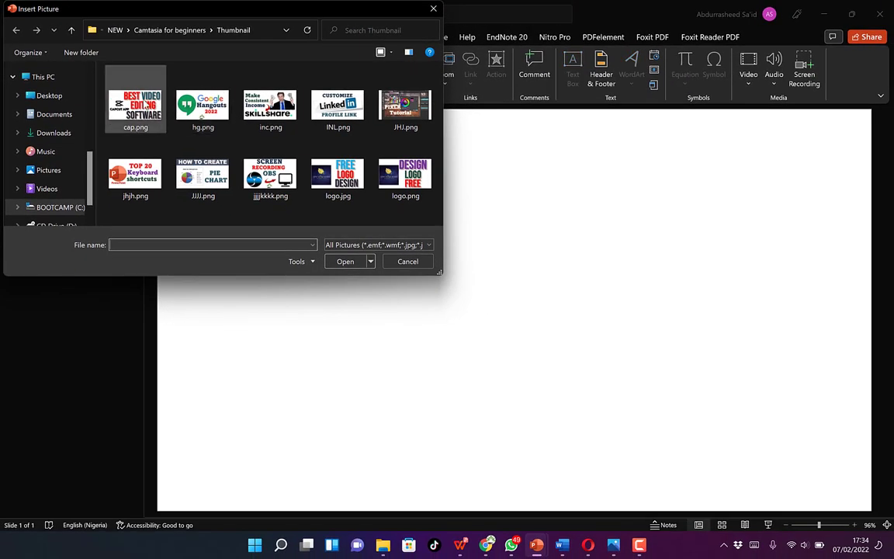
click(211, 151)
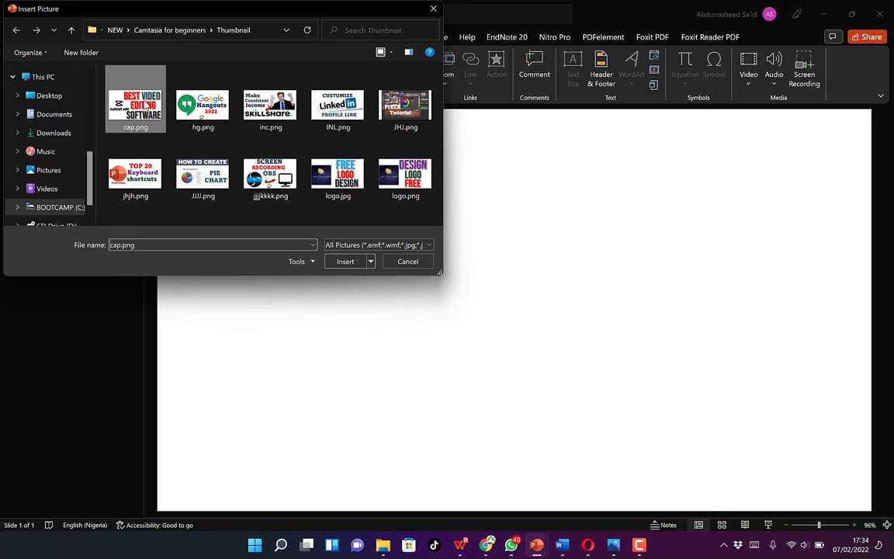
click(351, 266)
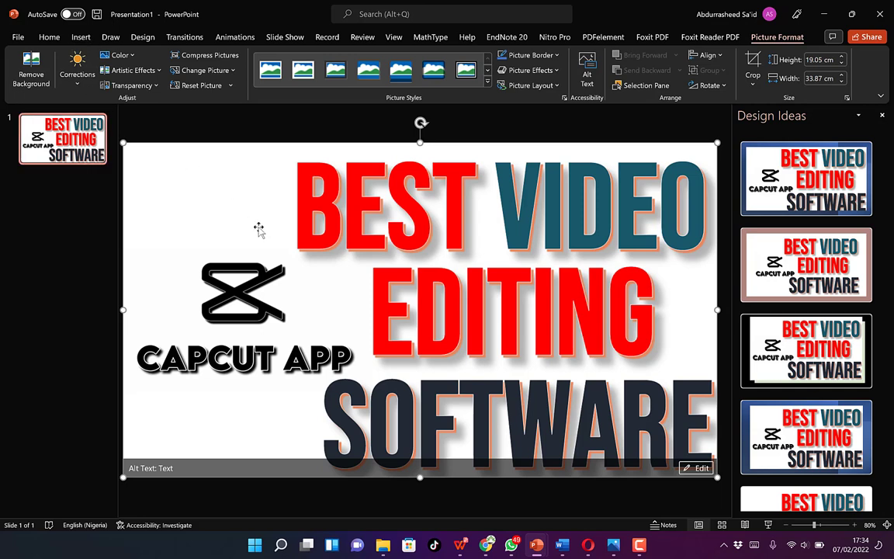
key(Delete)
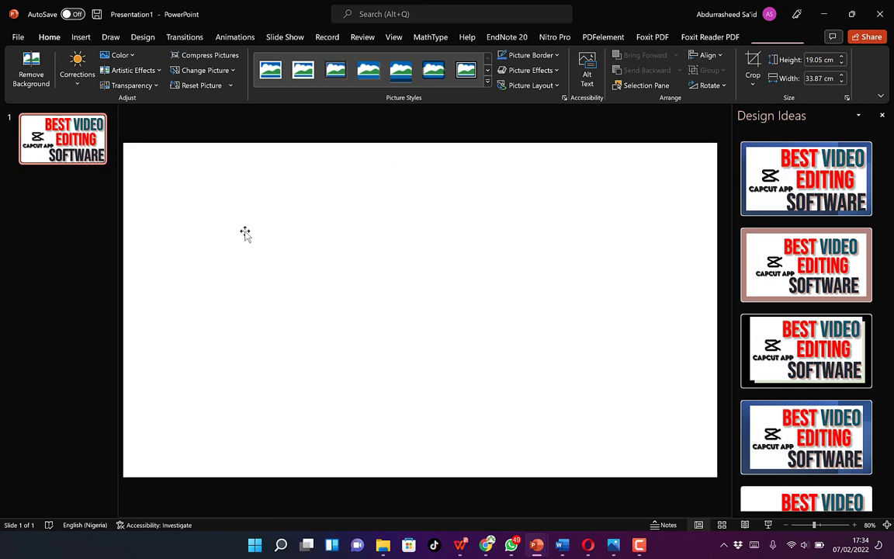
Insert all the pictures from the Thumbnail folder onto the slide at once and delete them again
click(79, 36)
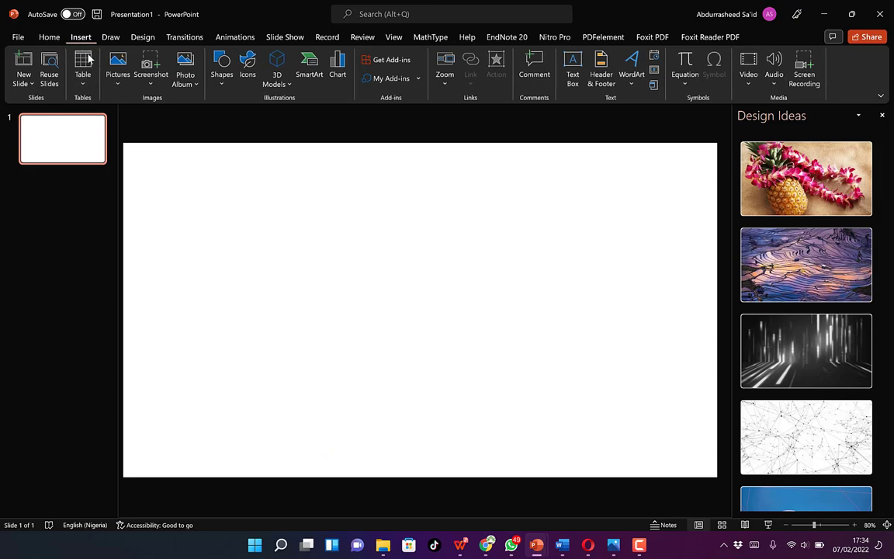
click(121, 83)
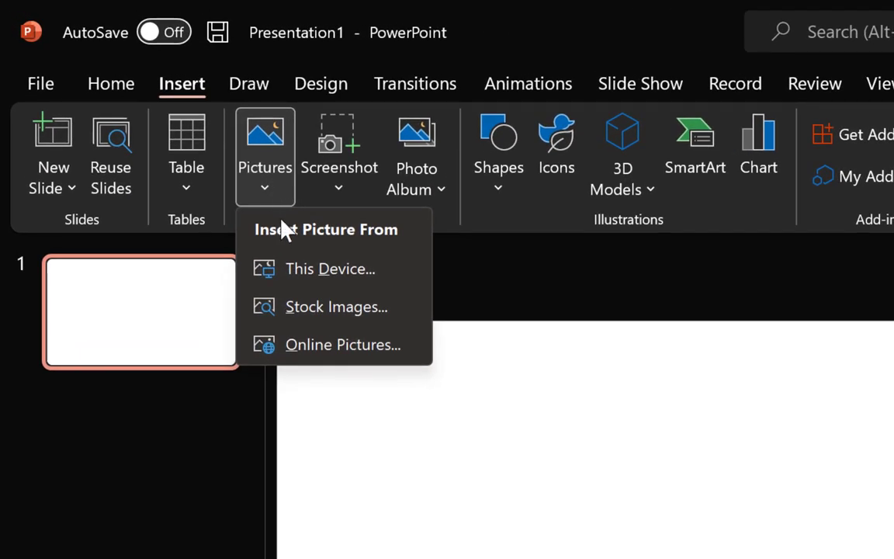
click(321, 273)
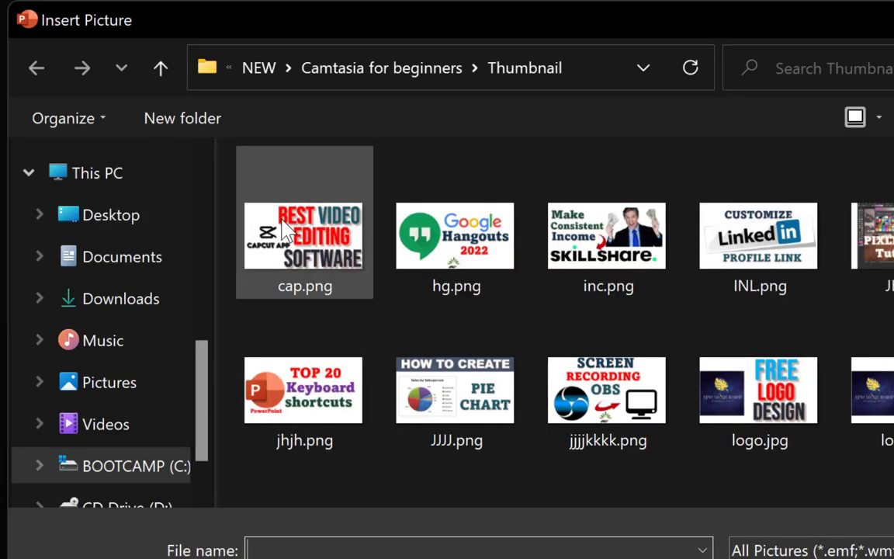
click(286, 231)
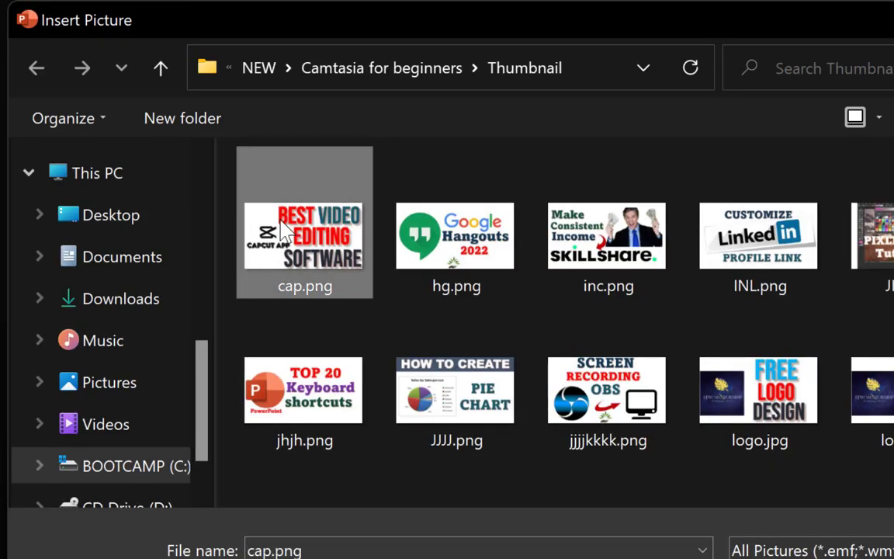
key(ctrl+a)
click(288, 231)
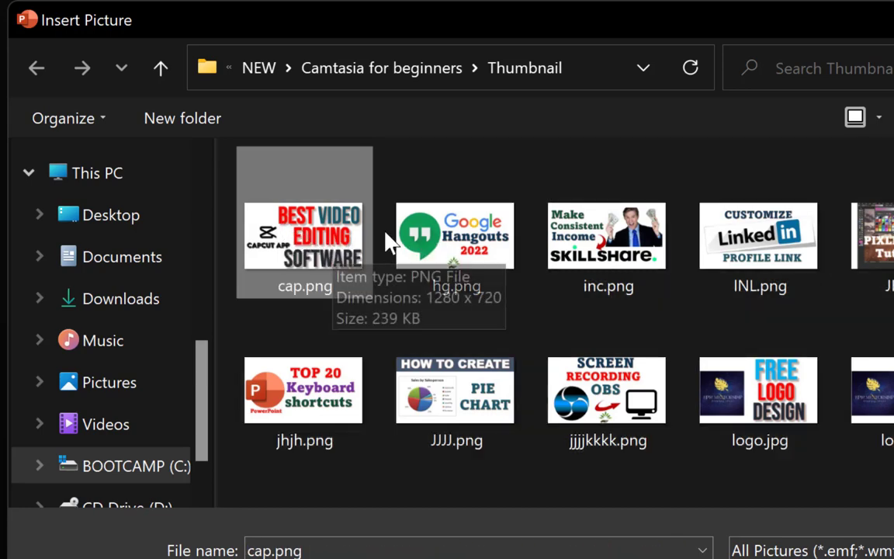
click(627, 192)
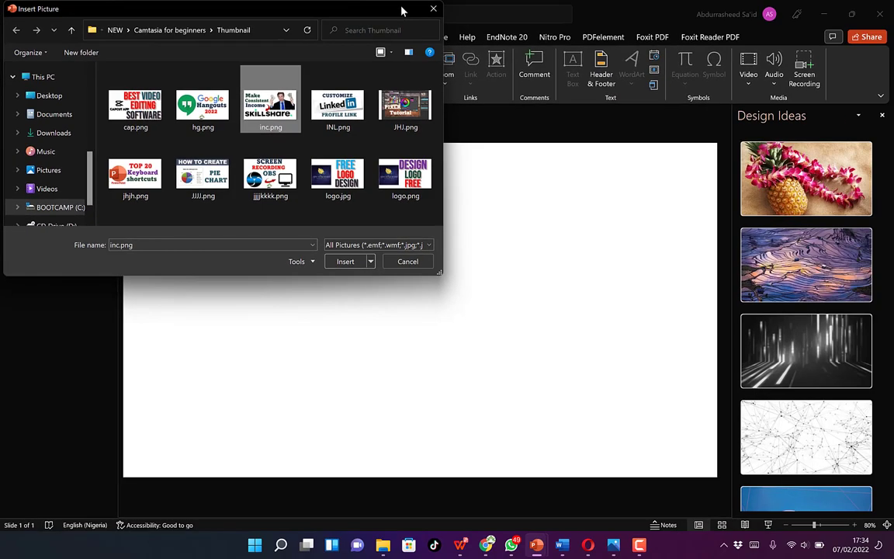
double_click(750, 20)
drag(836, 160, 101, 82)
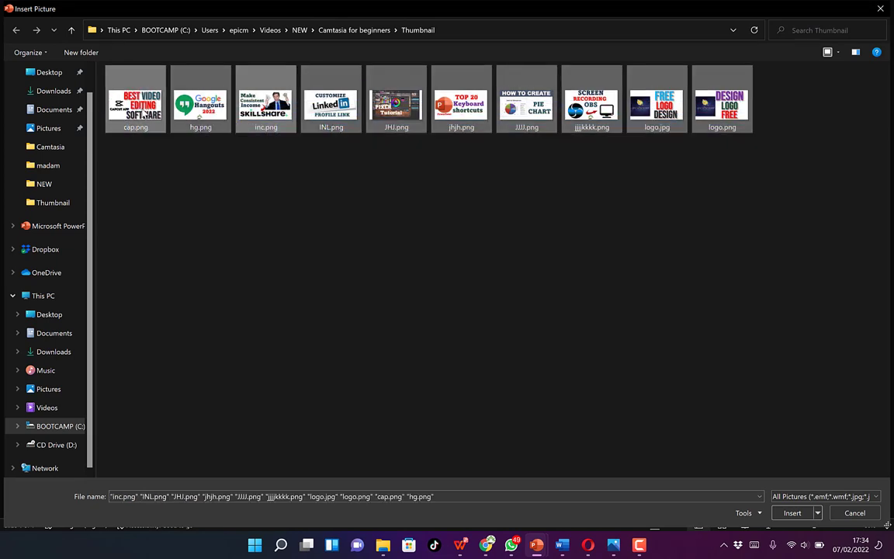
click(791, 513)
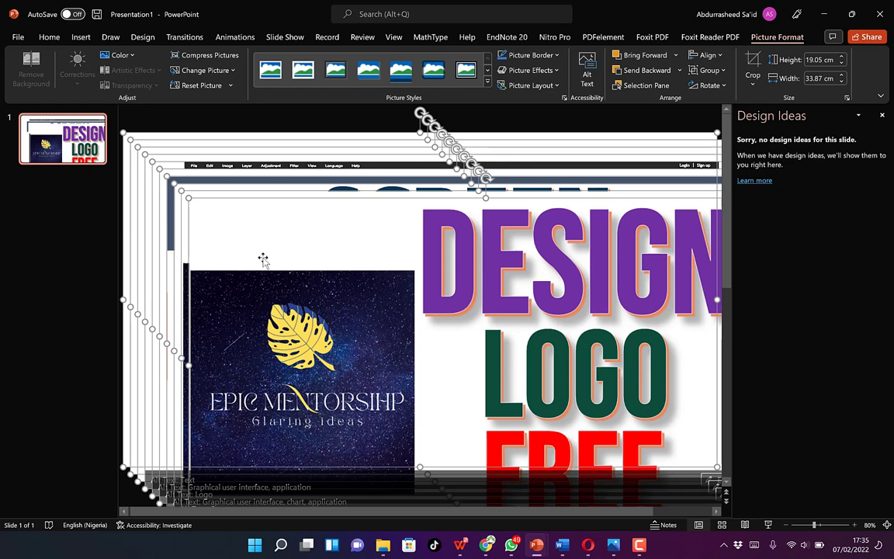
key(Delete)
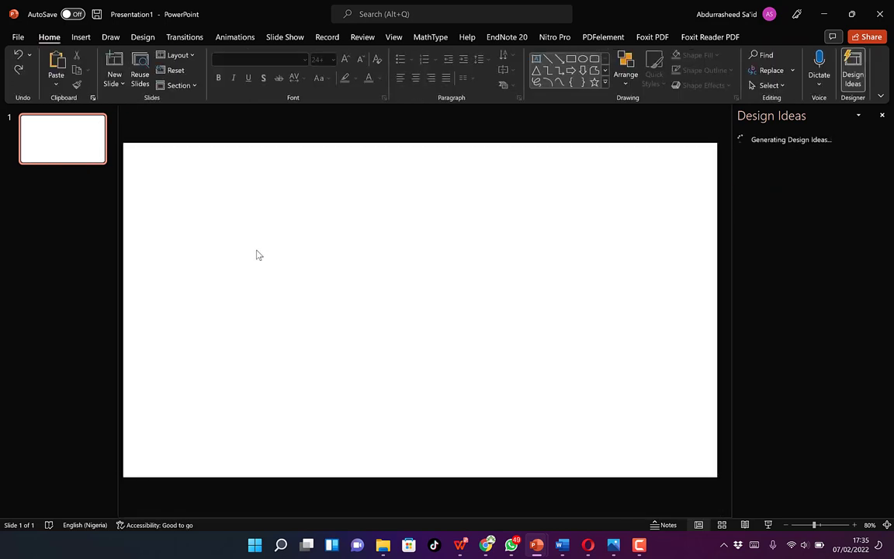
Start a new photo album and add all the pictures from the Thumbnail folder to it
click(80, 39)
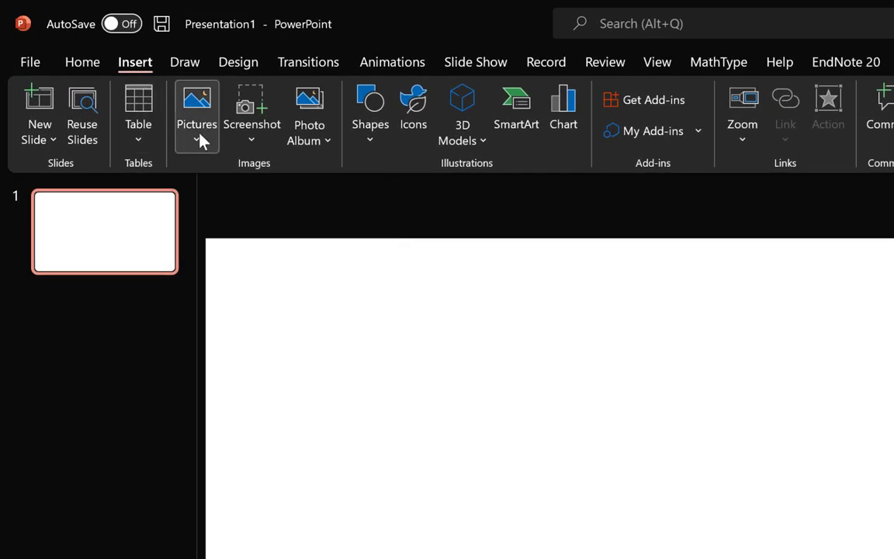
click(326, 146)
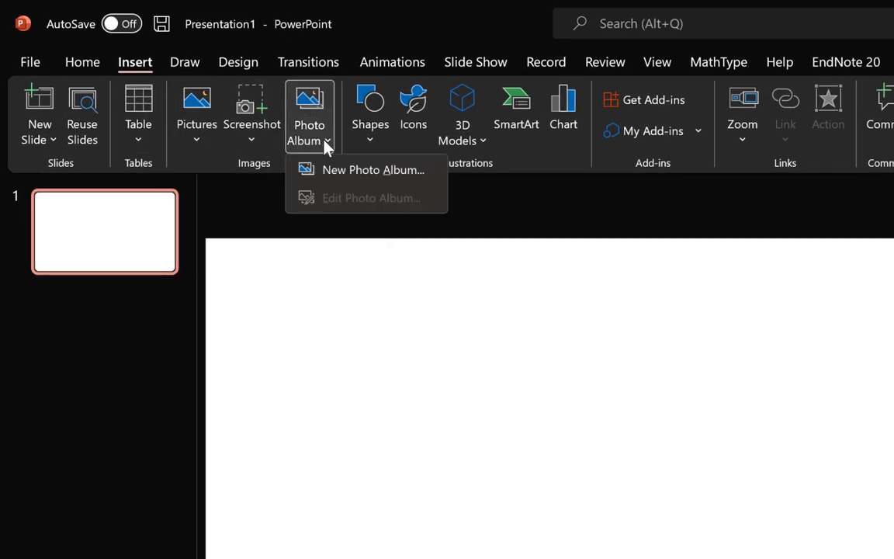
click(308, 101)
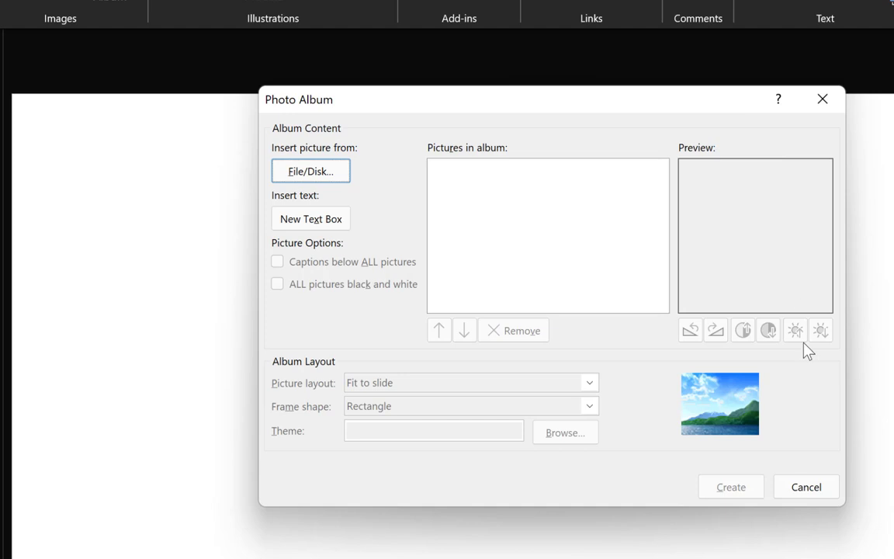
click(328, 177)
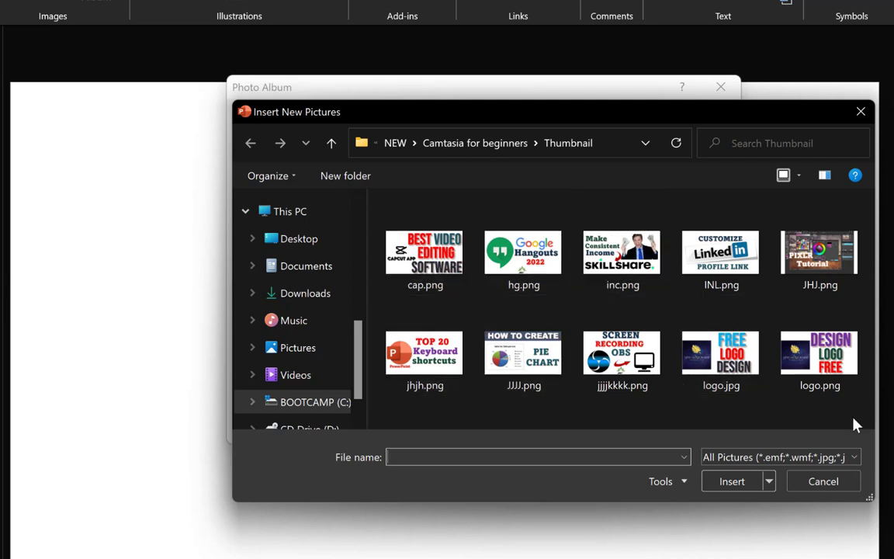
drag(854, 418, 391, 211)
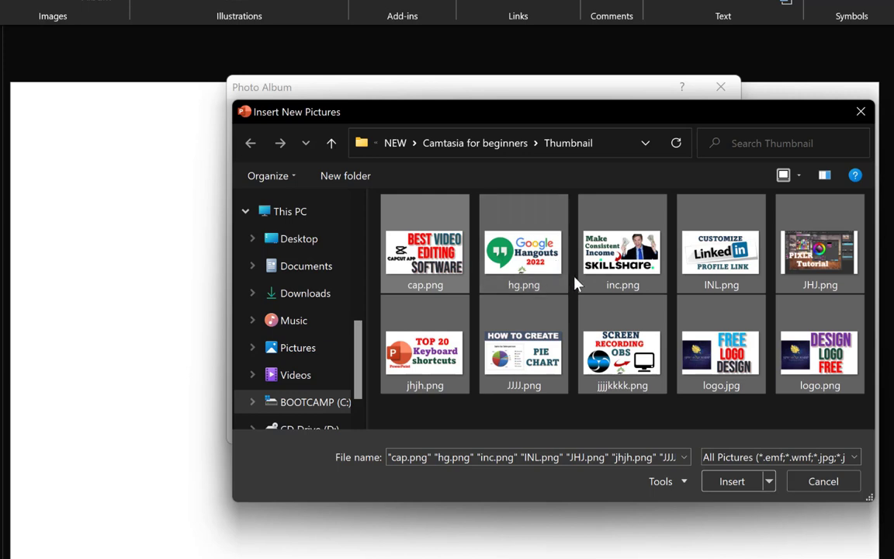
click(721, 411)
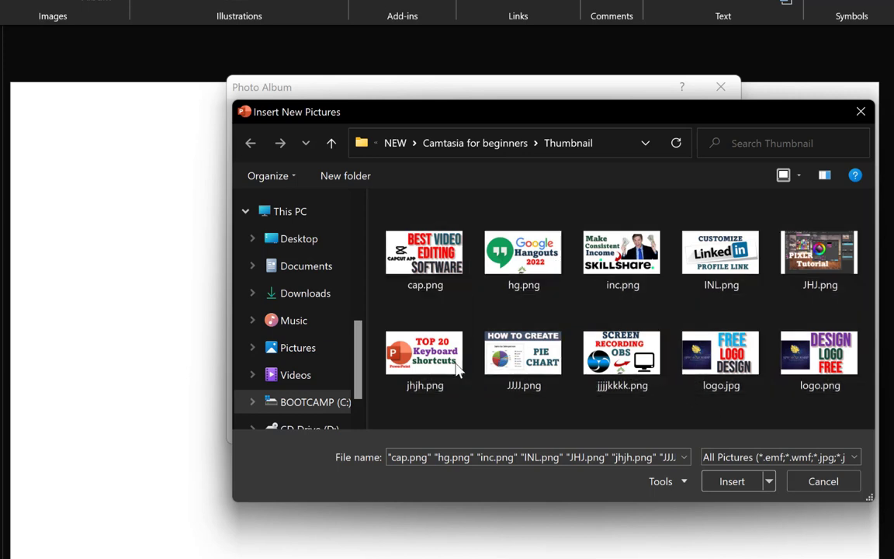
click(445, 364)
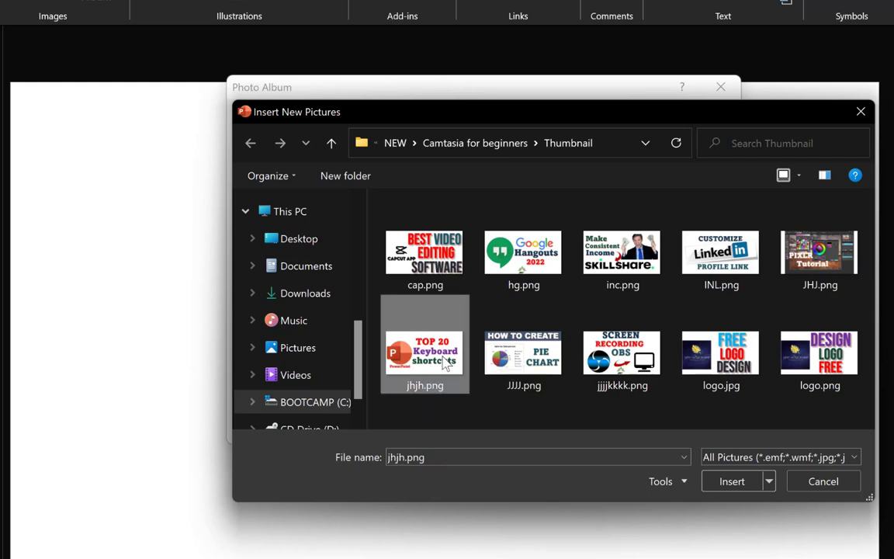
key(ctrl+a)
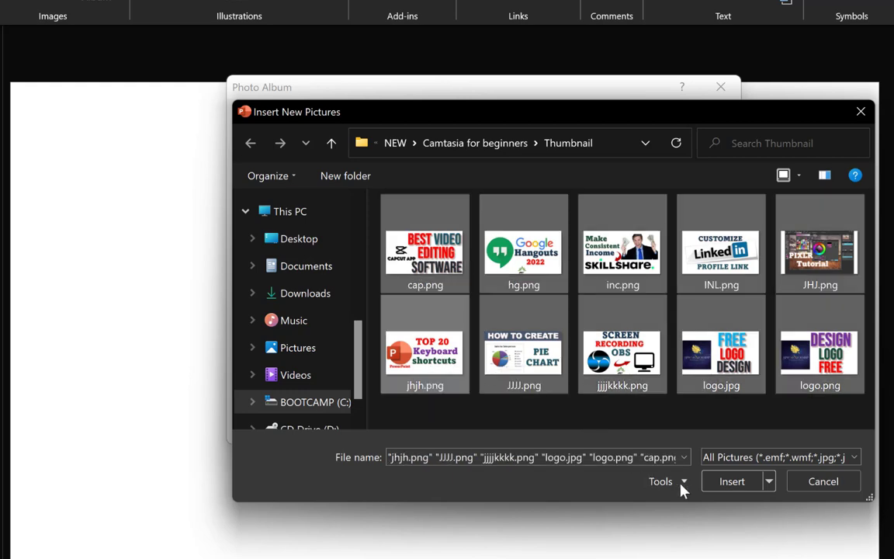
click(725, 487)
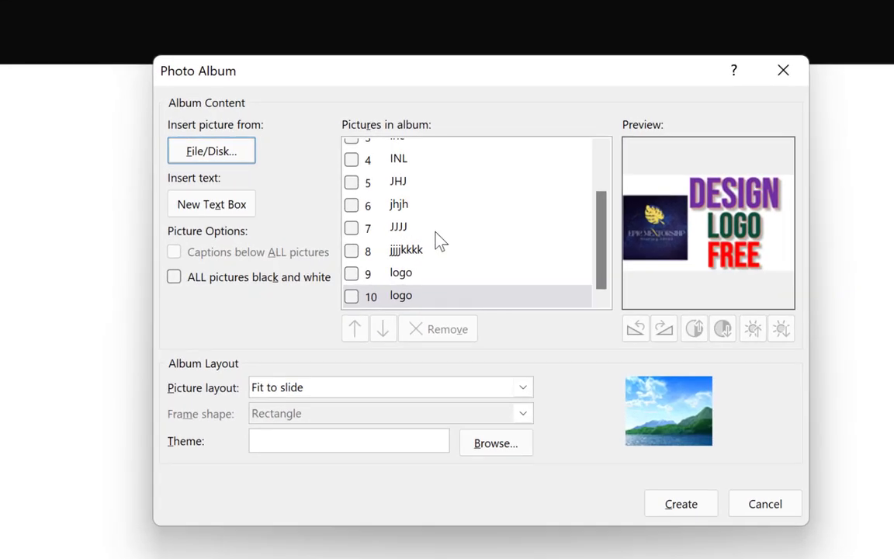
Preview the cap, hg and inc pictures from the album's picture list
scroll(440, 242, up, 1)
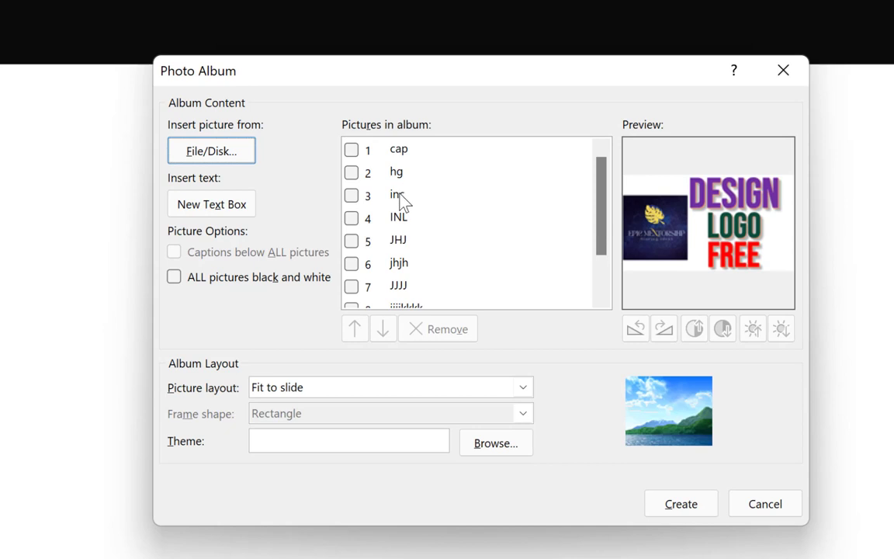
click(372, 155)
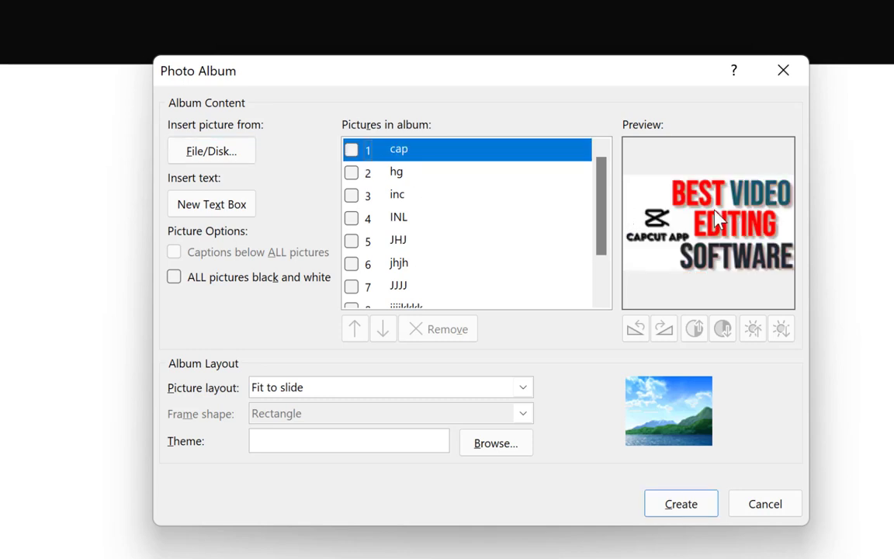
click(382, 175)
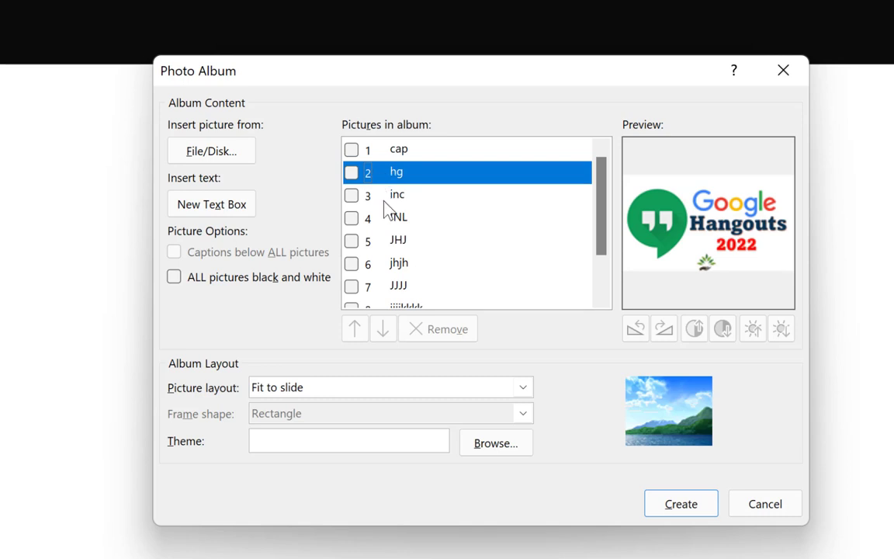
click(384, 203)
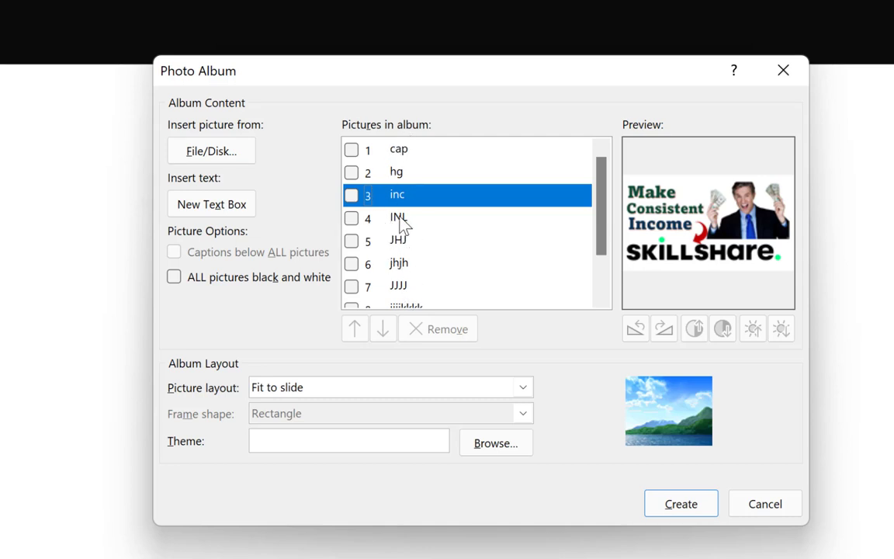
scroll(395, 252, down, 1)
scroll(363, 194, up, 1)
Select only the hg picture and reorder it in the album, up to first place and down to fifth
click(351, 174)
click(351, 173)
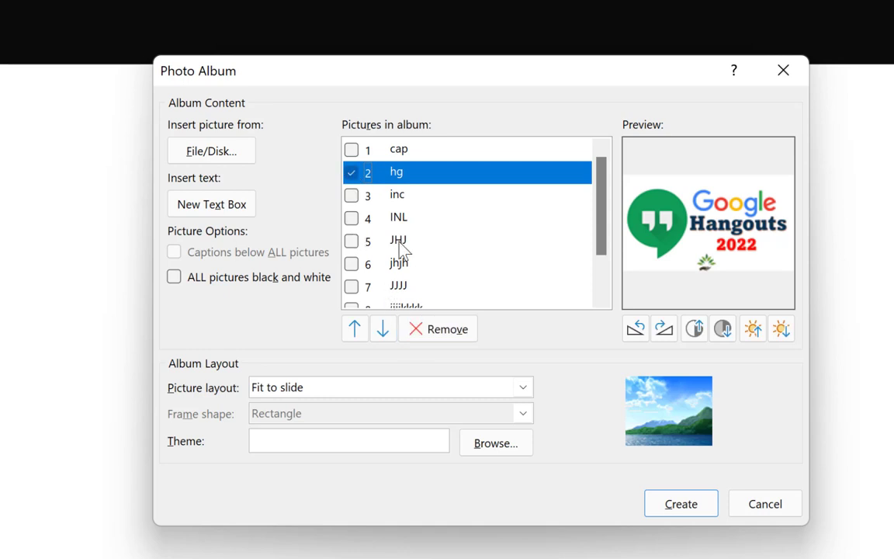
click(359, 333)
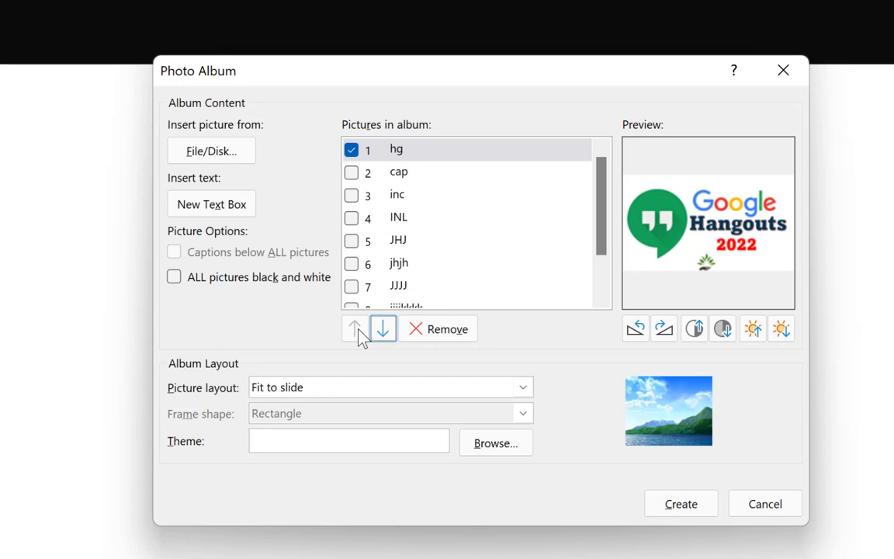
click(381, 329)
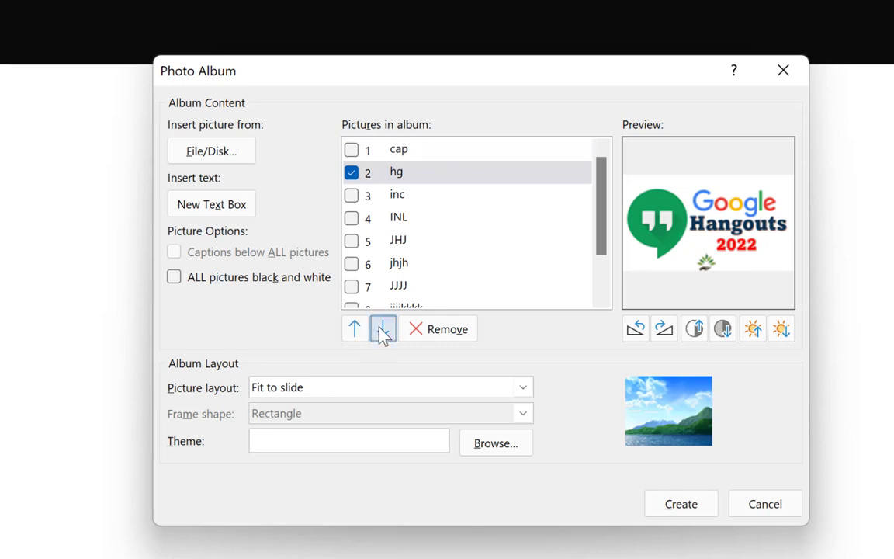
click(382, 330)
click(381, 330)
click(381, 330)
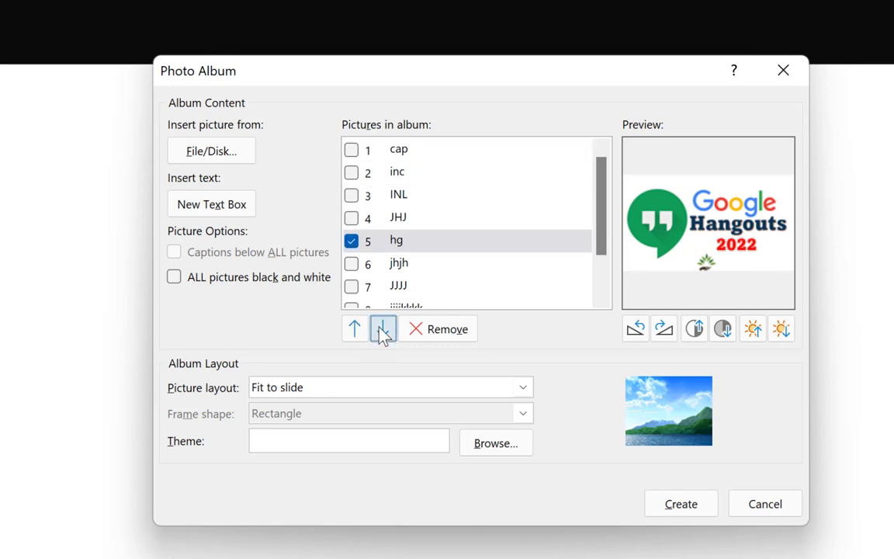
Add JHJ, INL and inc to the selection with hg and move the group down so it starts at sixth place
click(352, 218)
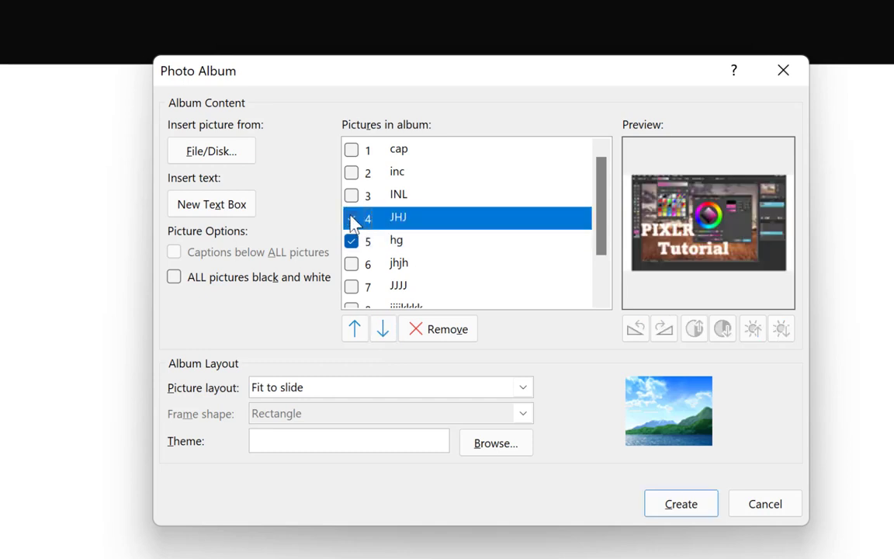
click(350, 194)
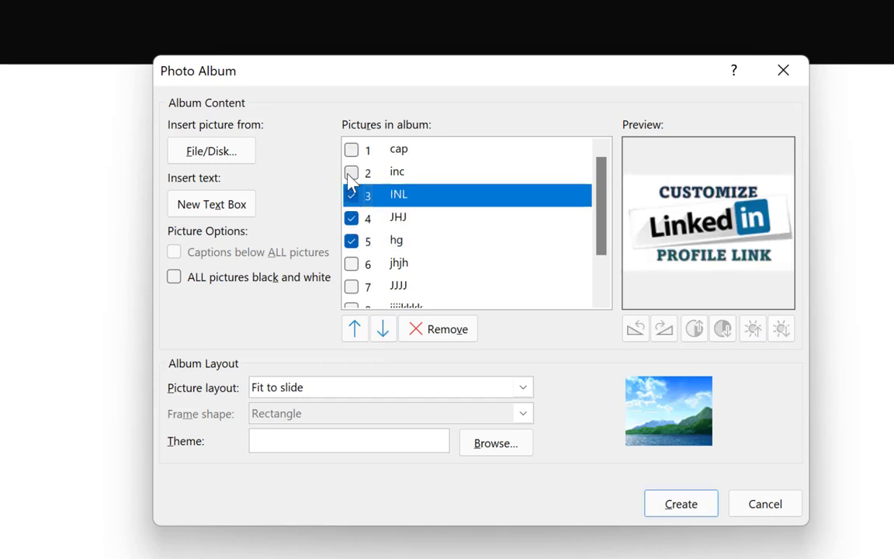
click(352, 172)
click(355, 329)
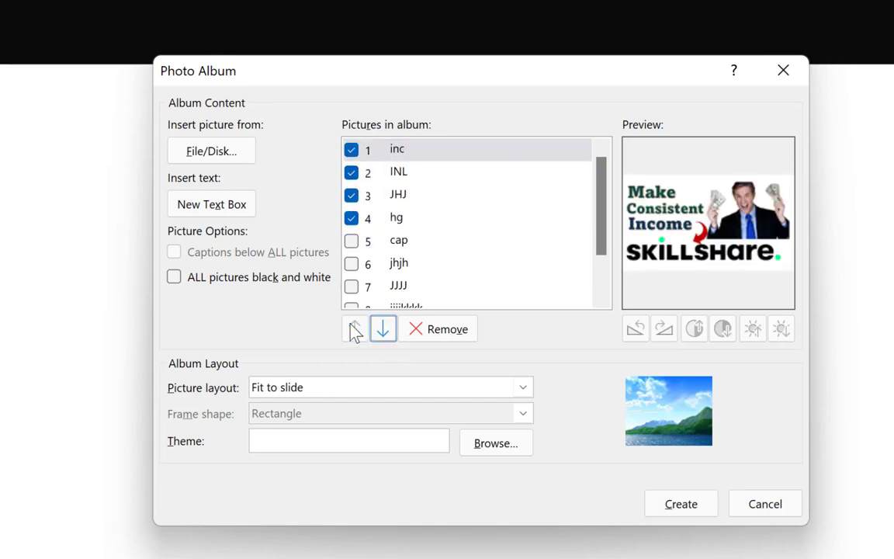
click(384, 329)
click(384, 330)
click(384, 330)
click(386, 330)
click(386, 330)
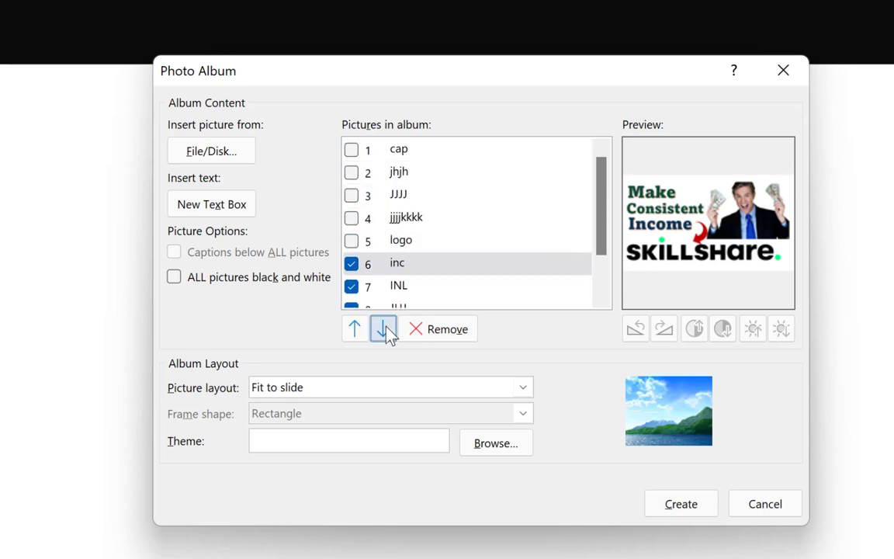
Add the fifth picture, logo, to the album selection and deselect inc and INL
click(424, 244)
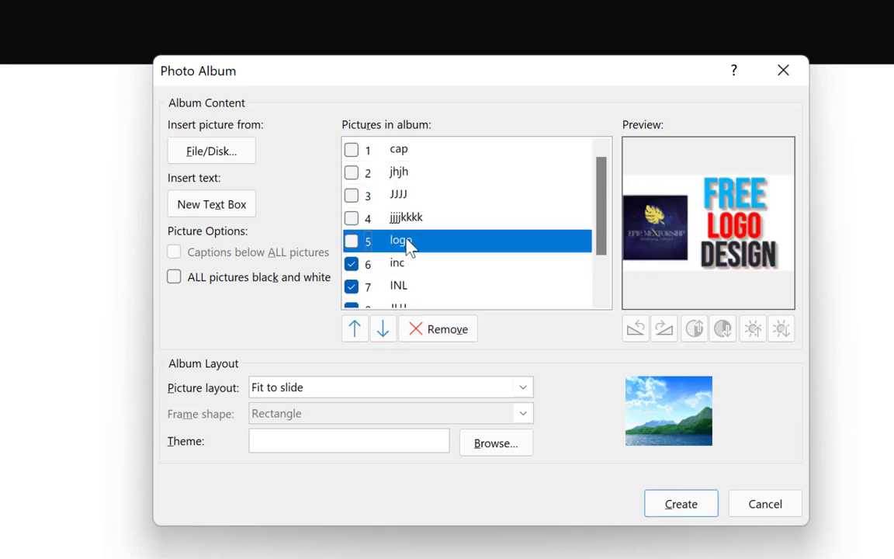
click(351, 241)
click(352, 264)
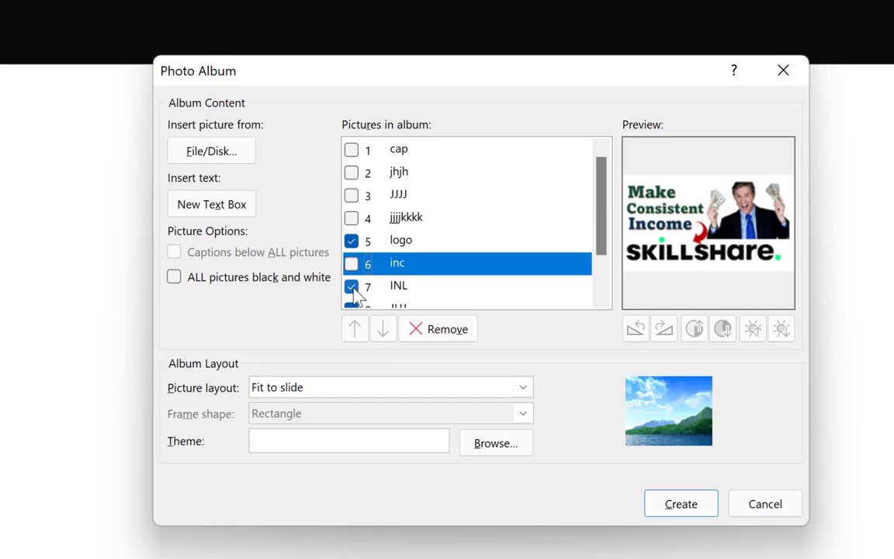
click(351, 287)
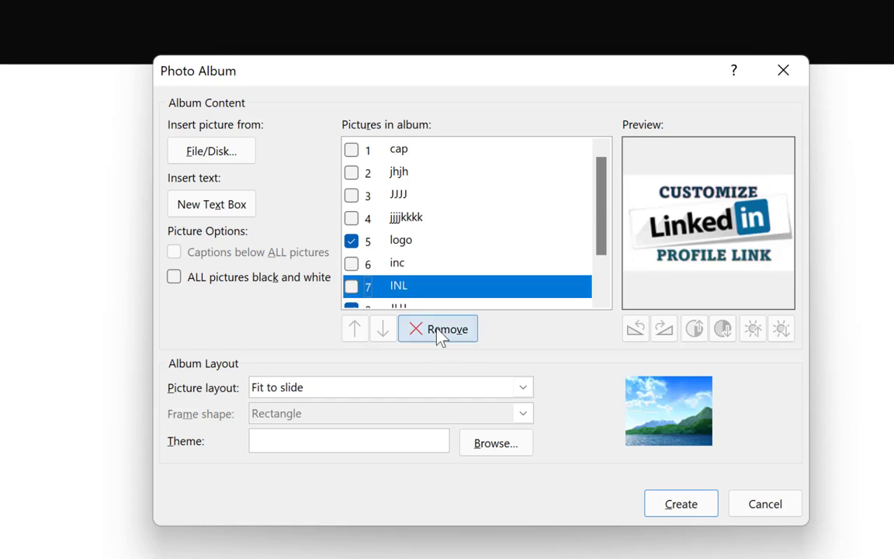
click(385, 218)
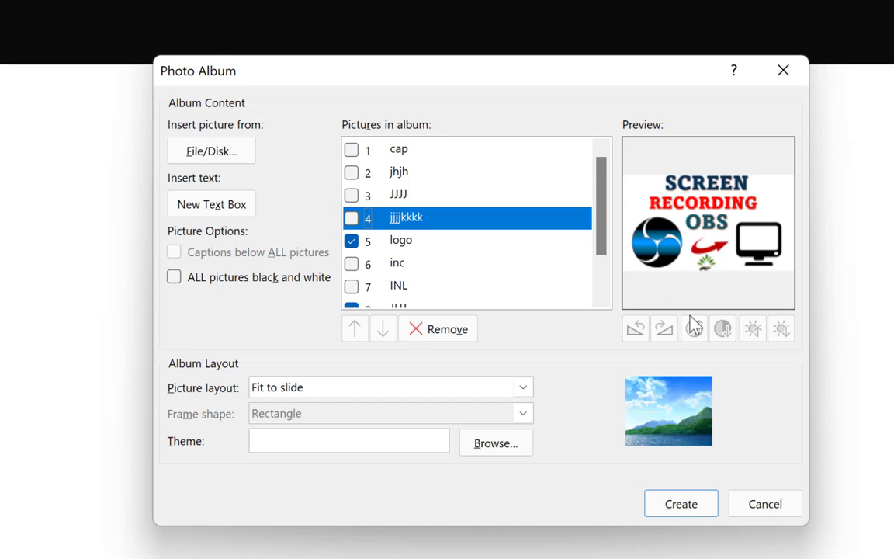
Deselect all pictures in the album list, including logo, JHJ and hg
click(352, 264)
click(351, 241)
click(351, 264)
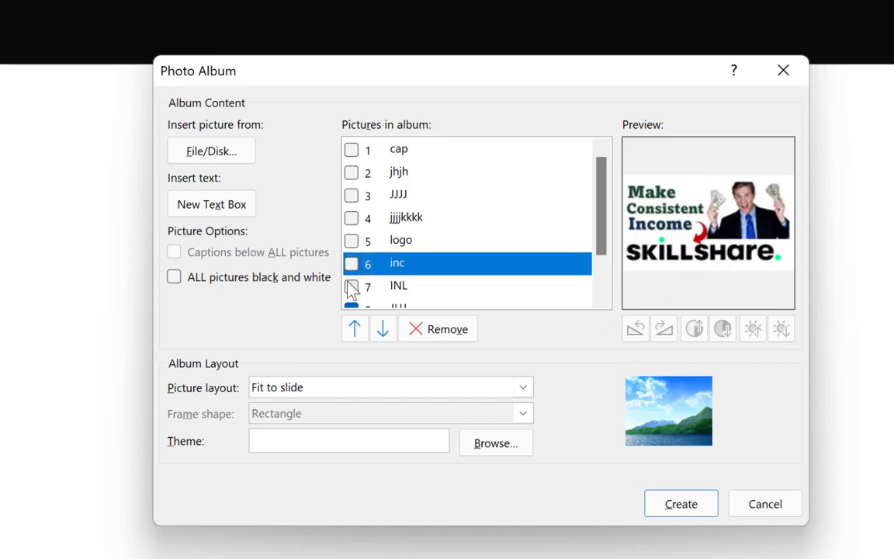
click(352, 287)
scroll(363, 294, down, 1)
click(351, 229)
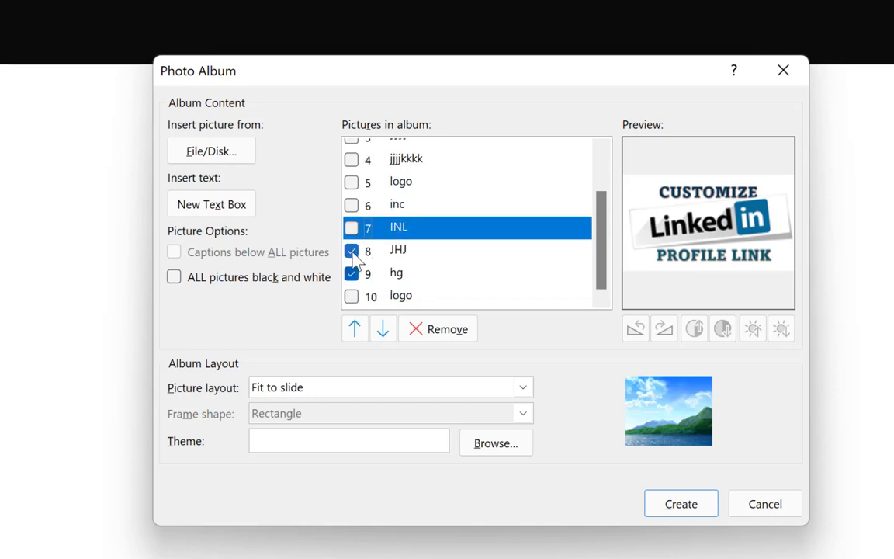
click(352, 250)
click(353, 273)
Select INL and JHJ, and switch the selection to only the logo picture in tenth place
click(350, 229)
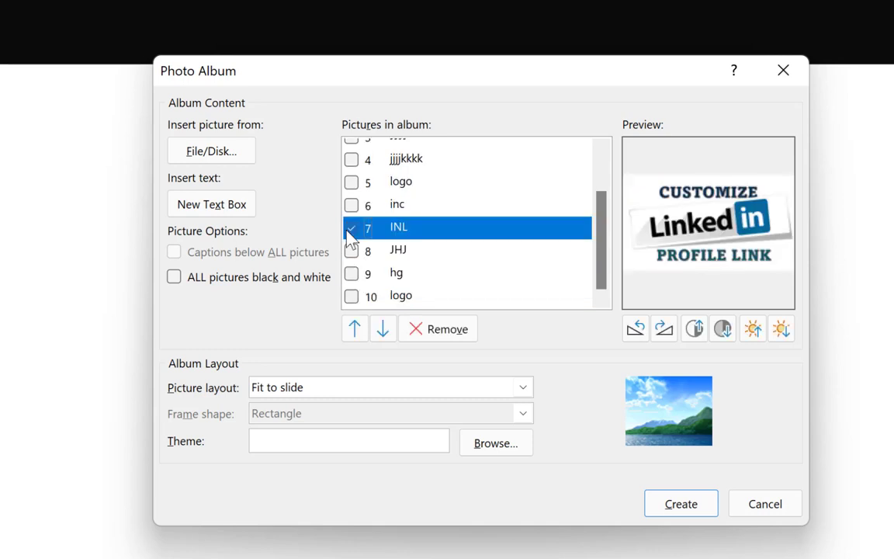
click(352, 252)
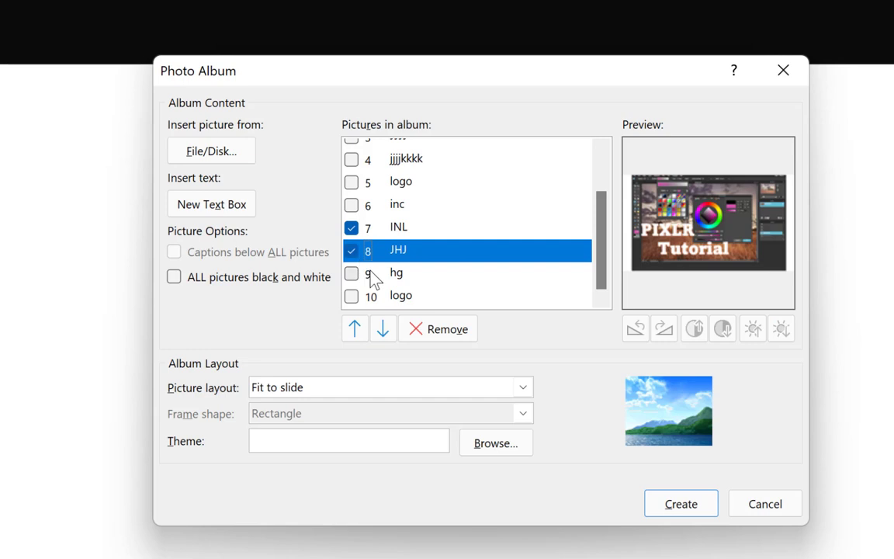
click(353, 229)
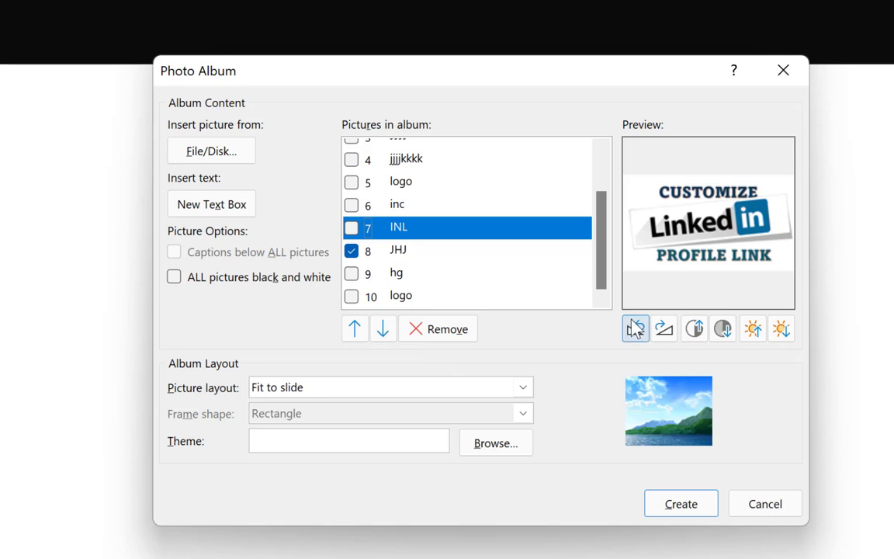
click(350, 298)
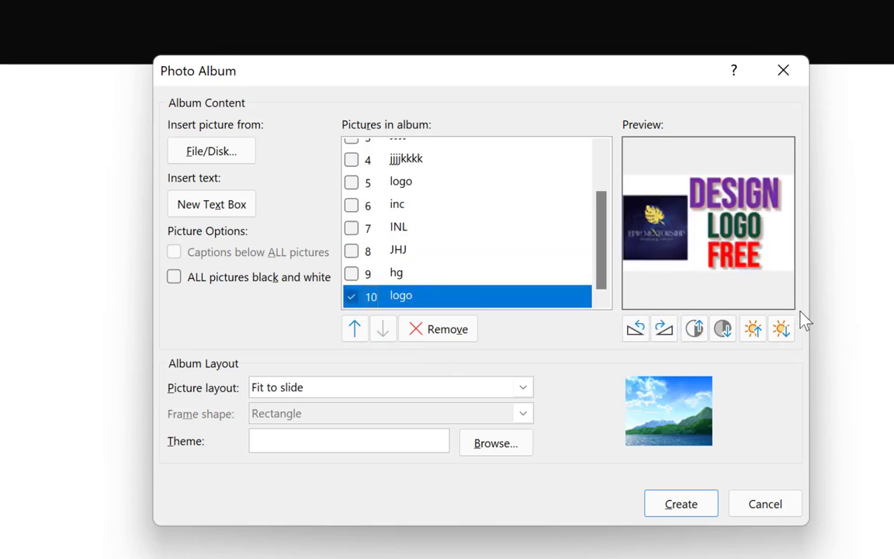
Rotate the tenth picture, logo, twice counterclockwise and turn it back twice clockwise
click(636, 329)
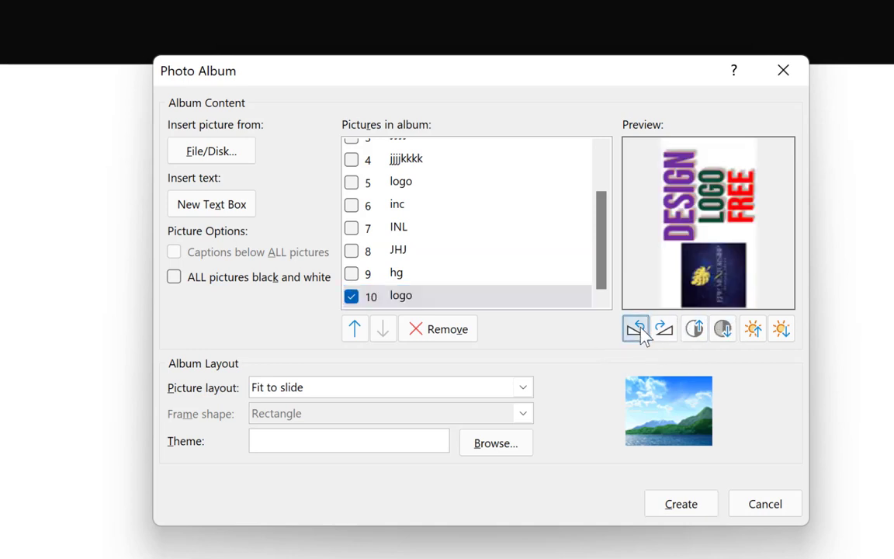
click(636, 330)
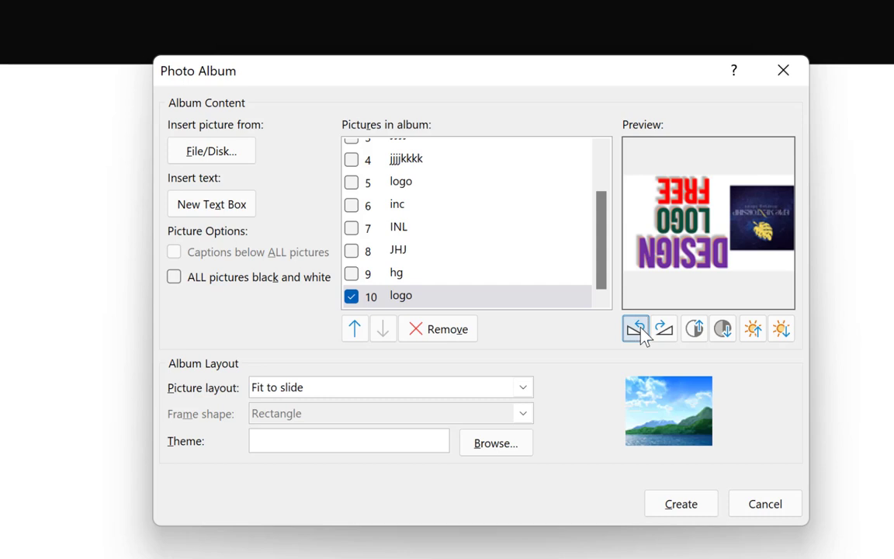
click(667, 329)
click(668, 329)
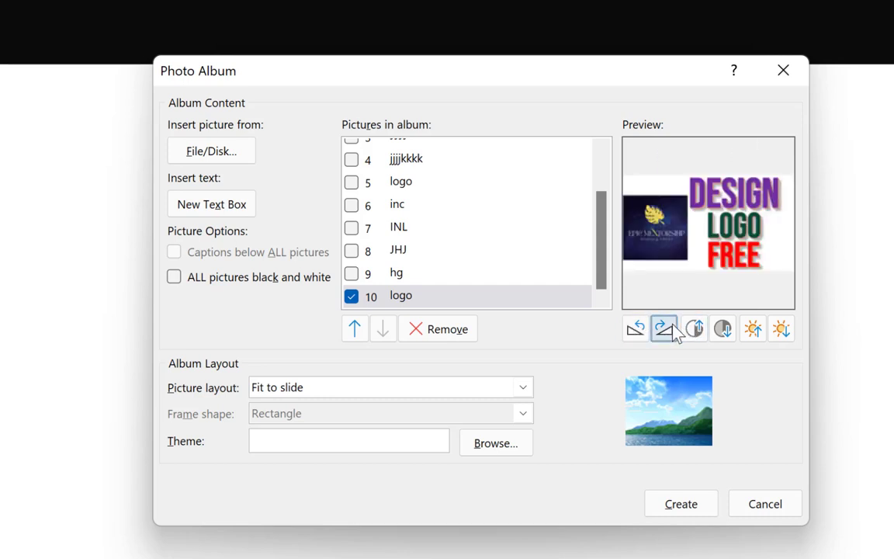
Reduce the contrast of the tenth picture, logo, raise its brightness, and lower the brightness until it is darker than the original
click(723, 330)
click(753, 329)
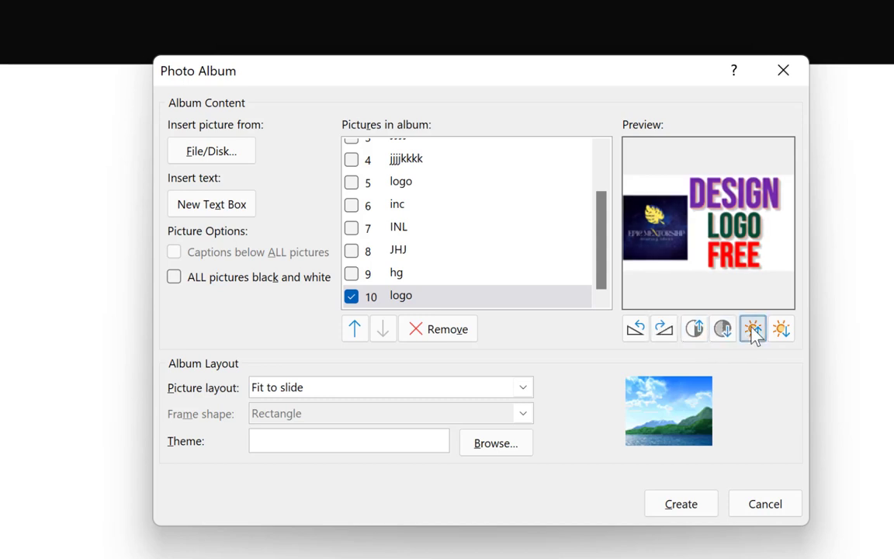
click(753, 330)
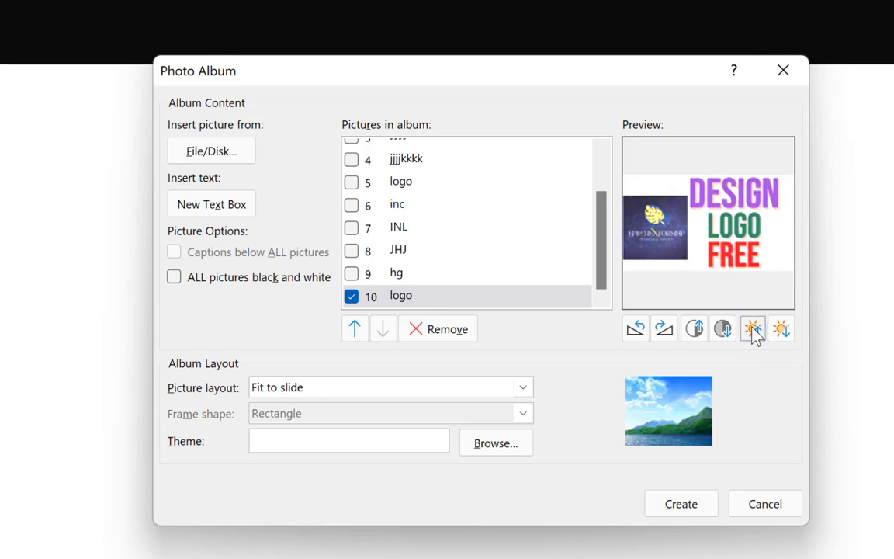
click(782, 330)
click(782, 330)
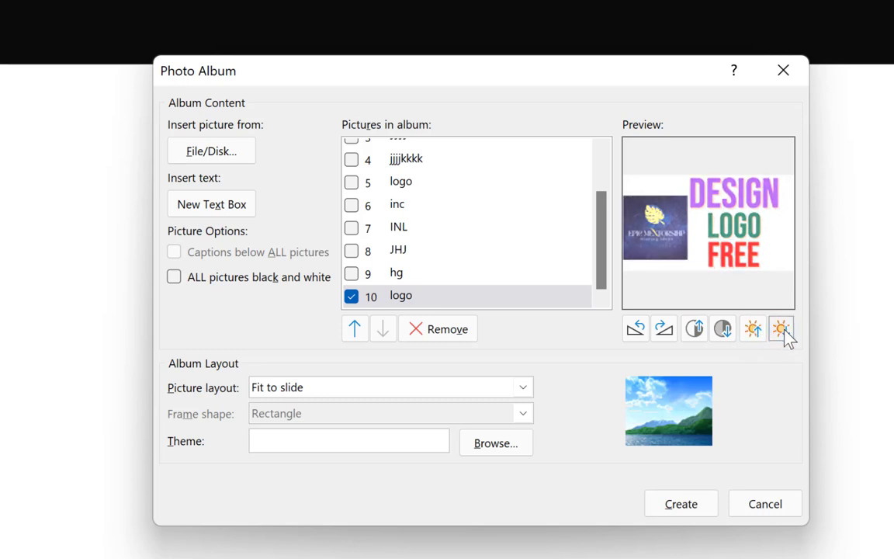
click(782, 330)
click(782, 330)
click(782, 330)
click(782, 330)
click(782, 329)
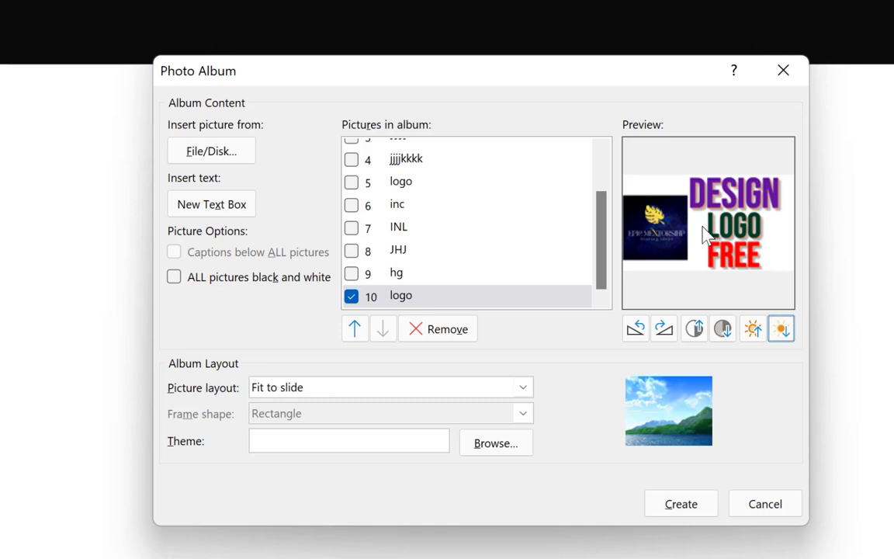
Try the 2 pictures and 2 pictures with title layouts, choose 4 pictures with title, and check the grouping in the picture list
click(442, 397)
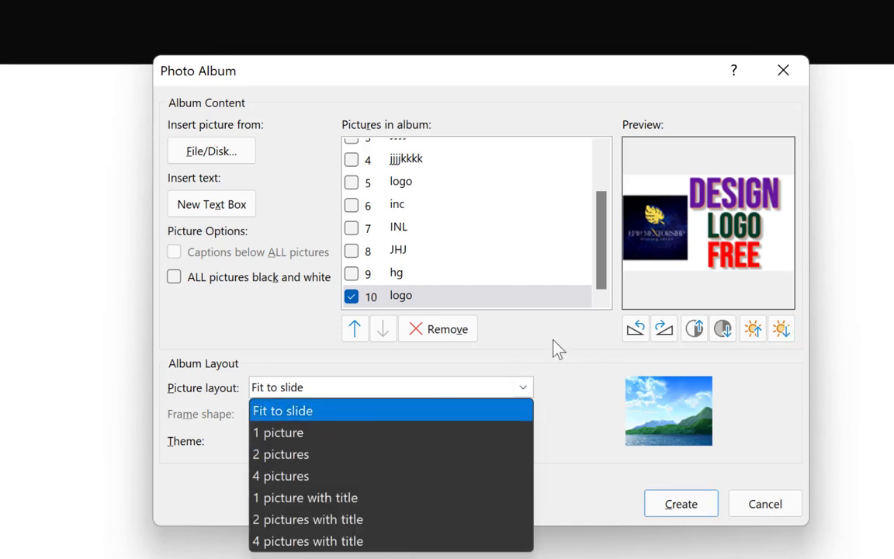
click(354, 454)
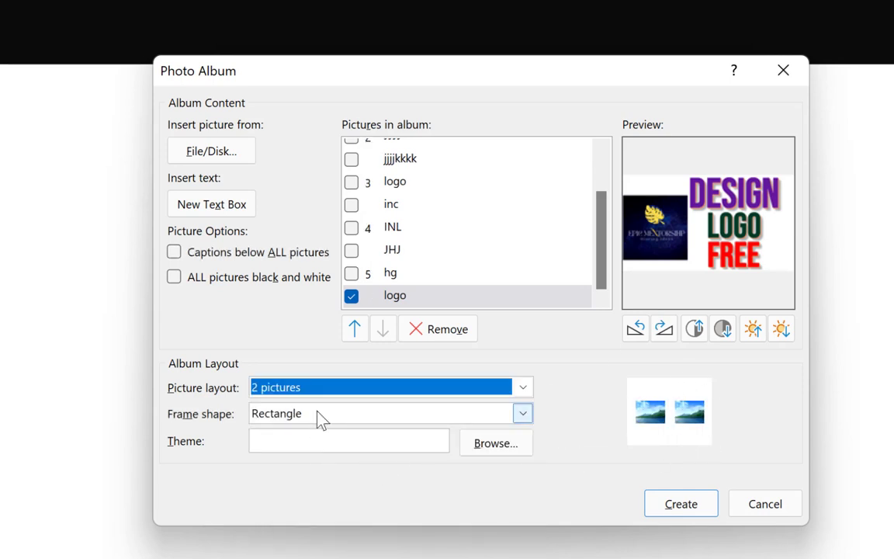
click(332, 392)
click(327, 520)
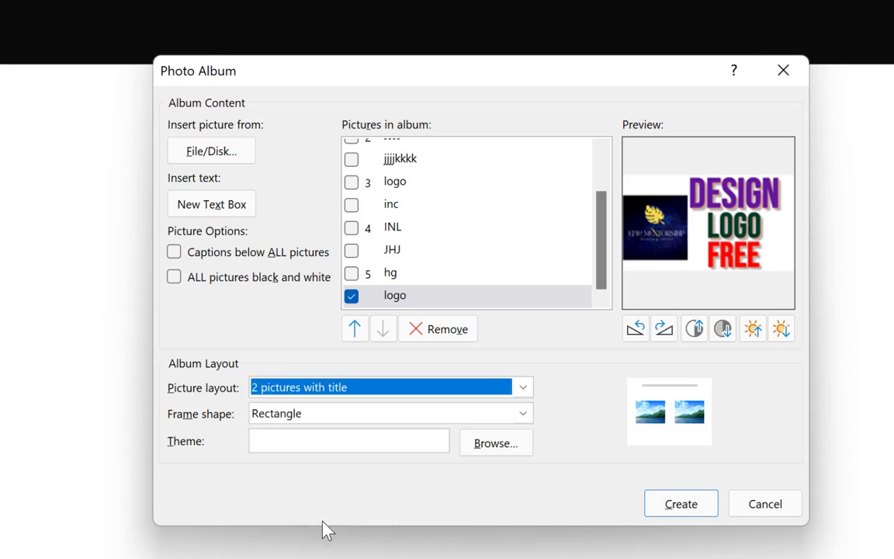
click(361, 392)
click(335, 540)
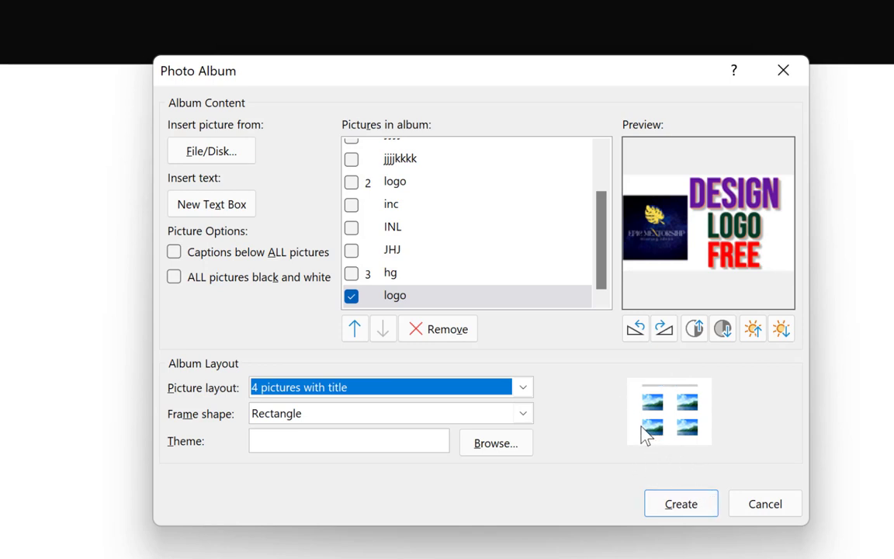
scroll(408, 204, up, 1)
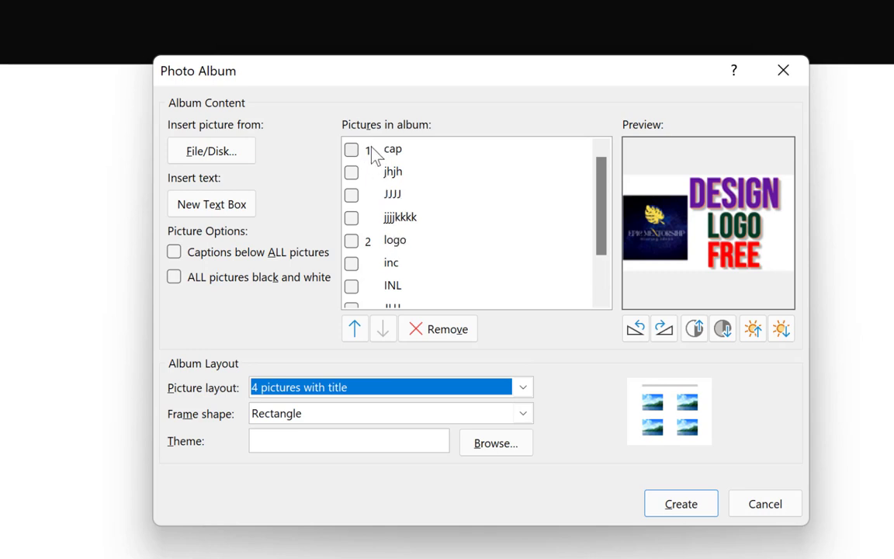
scroll(412, 279, down, 1)
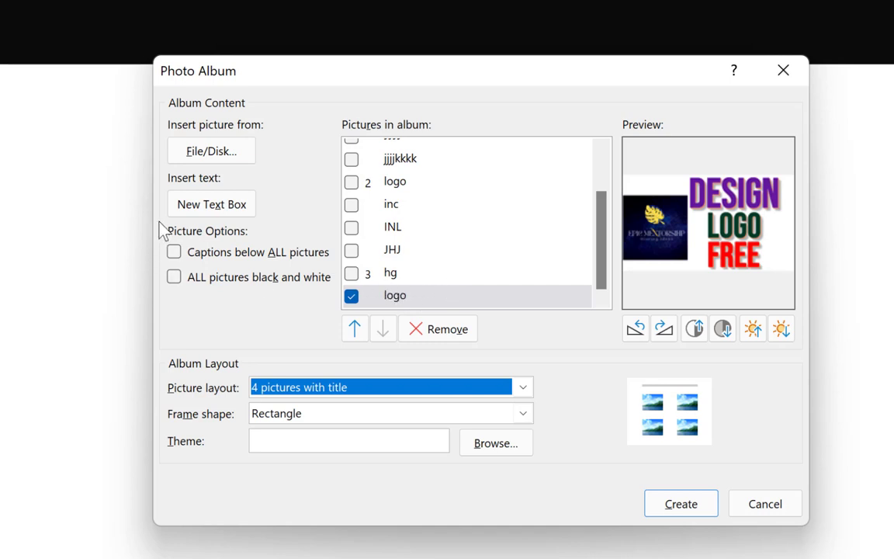
Turn on captions below all pictures and black and white for all pictures, preview JHJ, and turn both options off
click(225, 213)
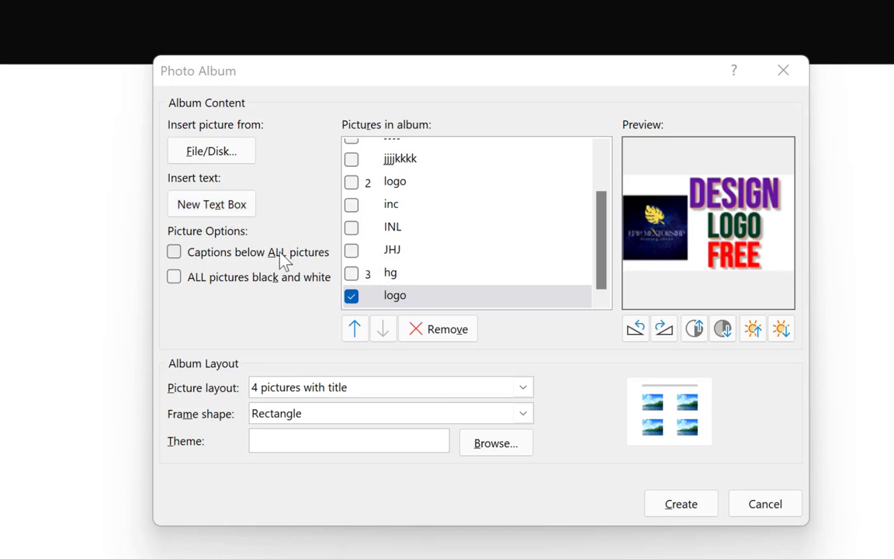
click(173, 253)
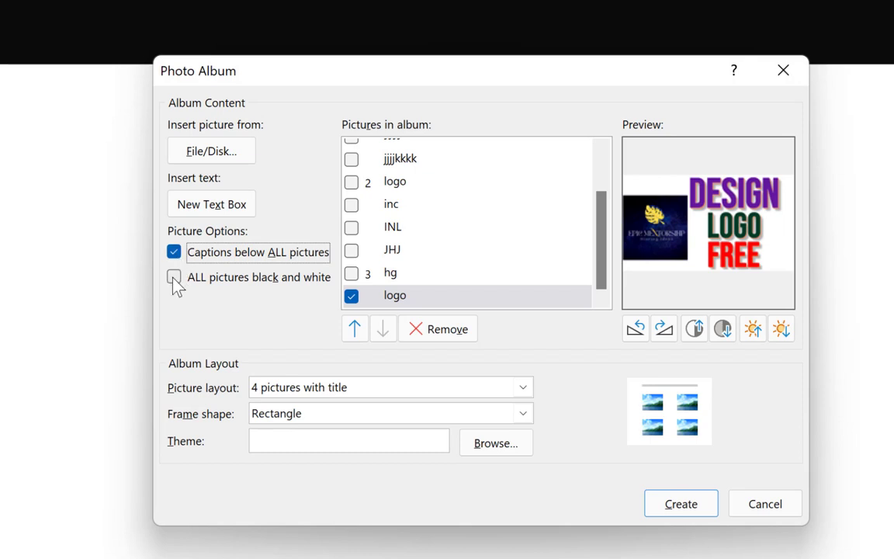
click(173, 280)
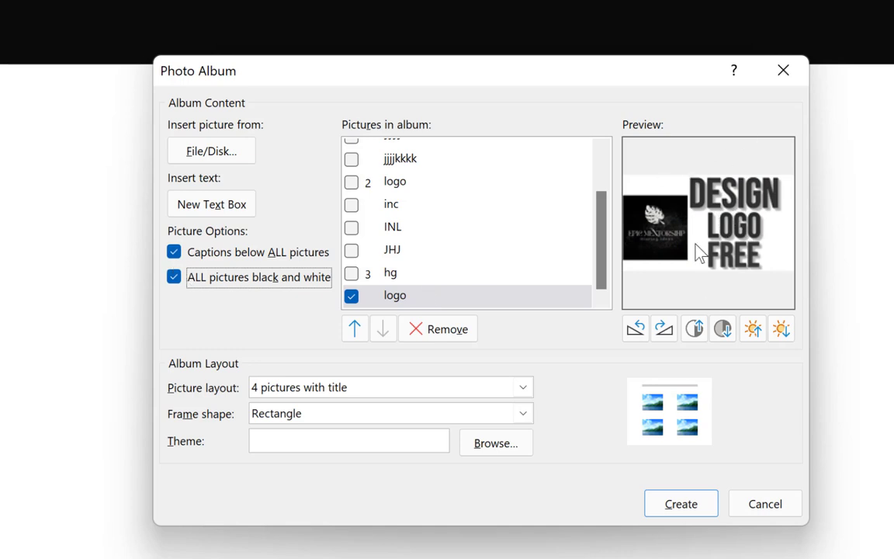
click(353, 249)
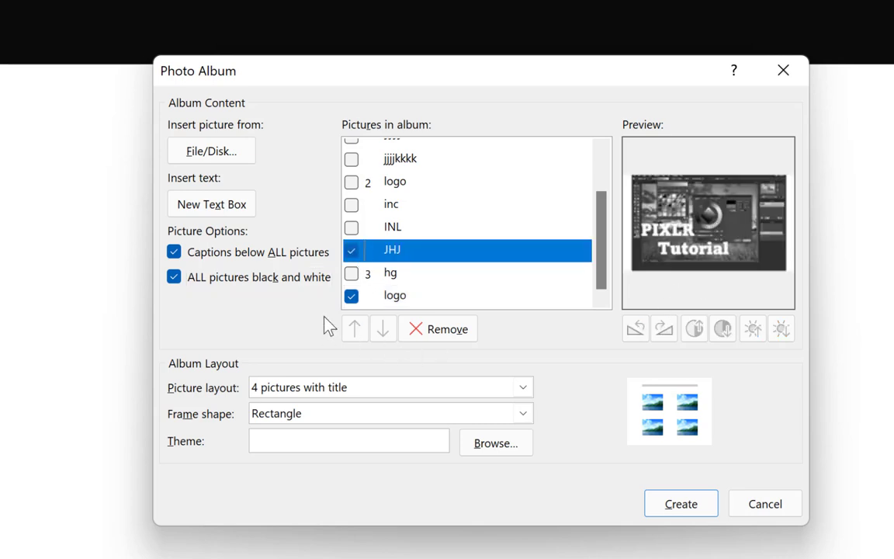
click(174, 252)
click(174, 277)
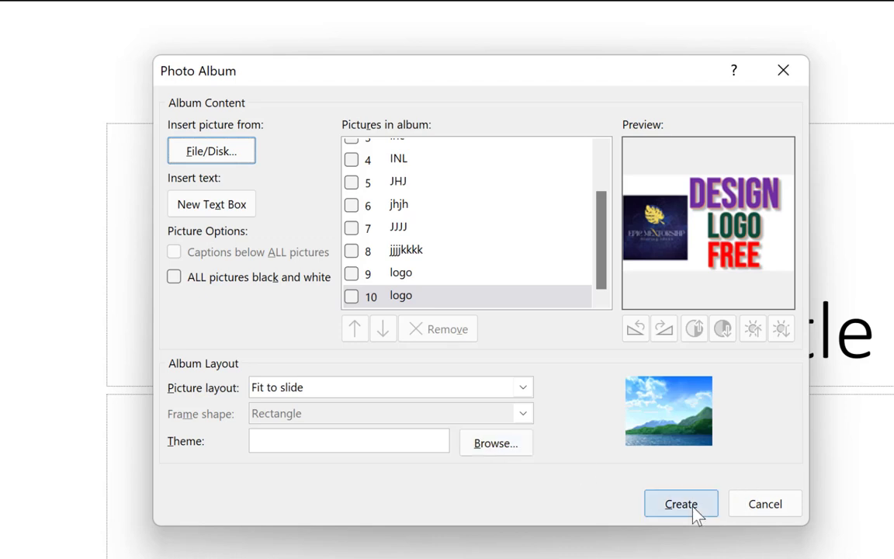
Browse the album theme files in the Document Themes 16 folder and leave without choosing one
click(495, 443)
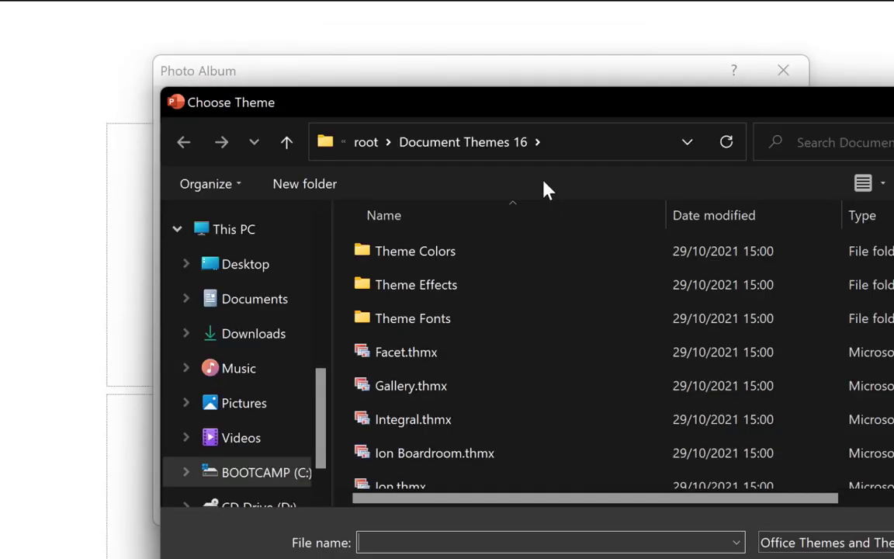
scroll(457, 353, down, 2)
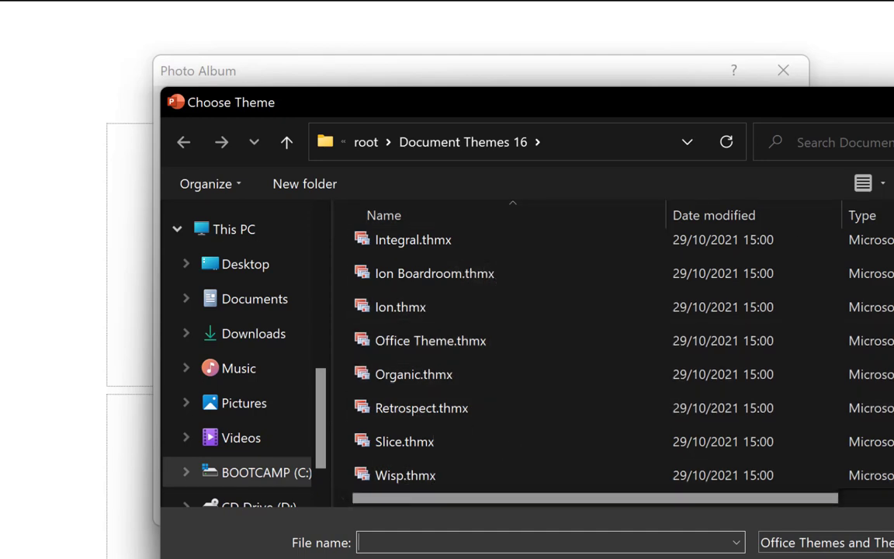
key(Escape)
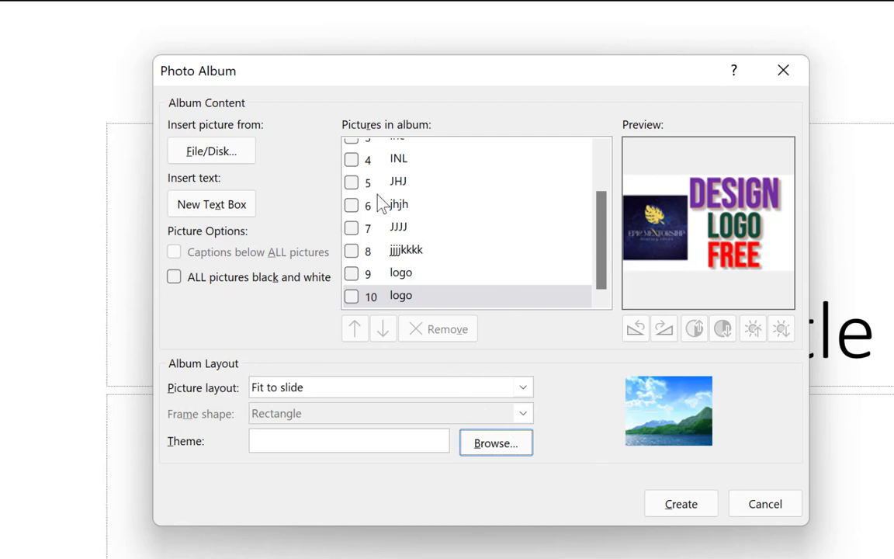
Create the photo album presentation and look through slides 2 to 6
click(675, 505)
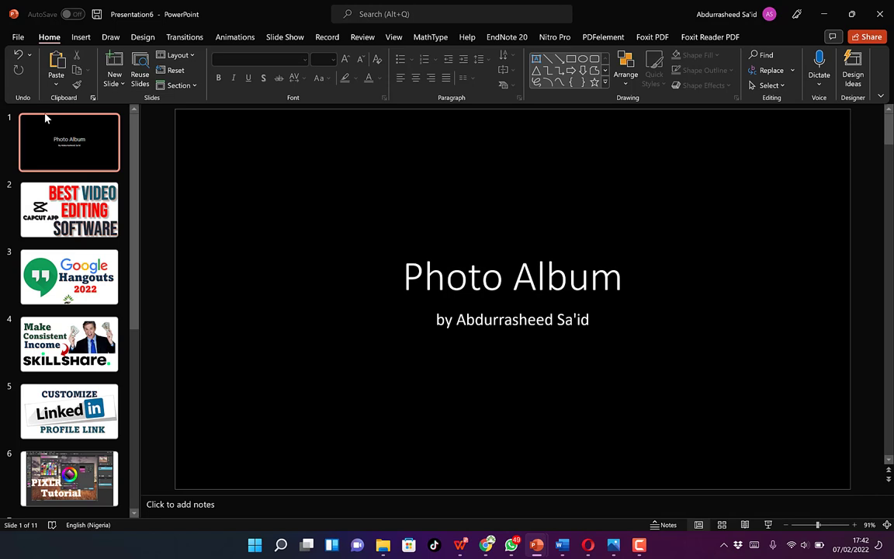
click(70, 226)
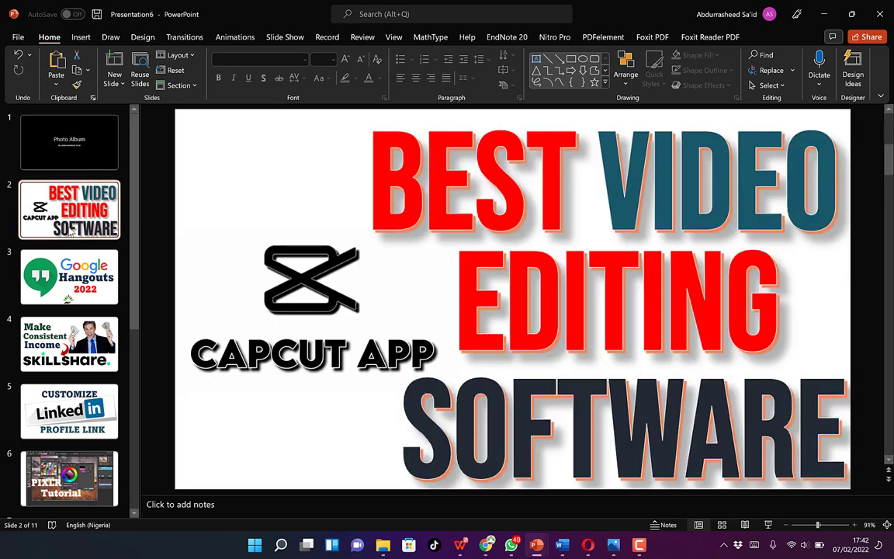
click(62, 267)
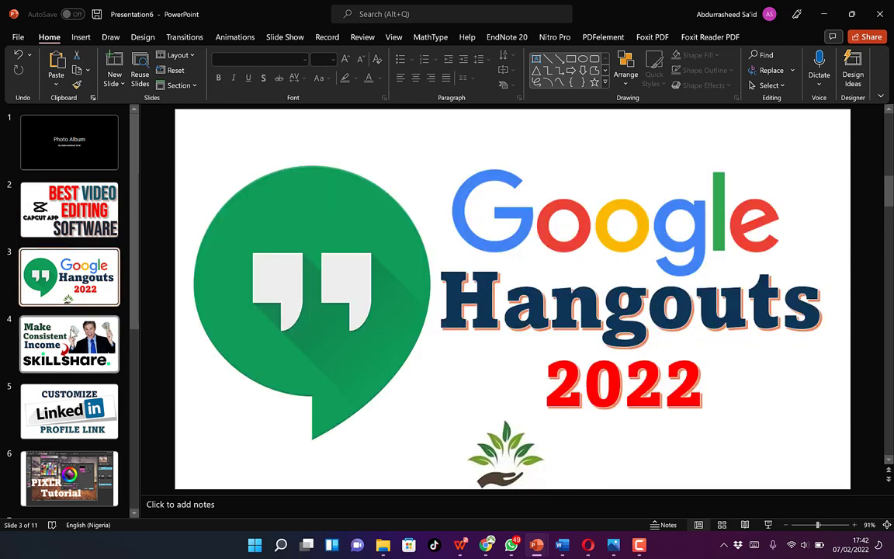
click(67, 325)
click(69, 396)
click(68, 457)
scroll(67, 419, down, 3)
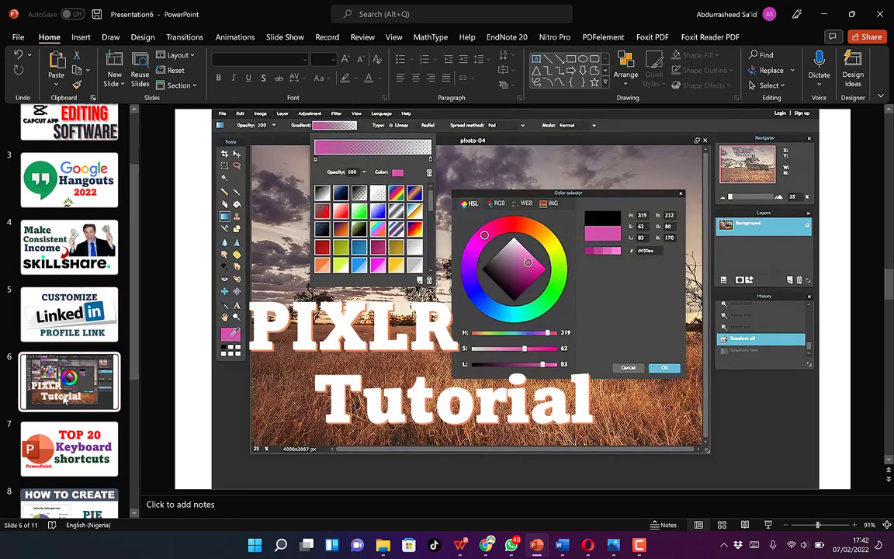
Look through slides 7 and 8 of the photo album
click(58, 454)
scroll(69, 434, down, 2)
click(85, 388)
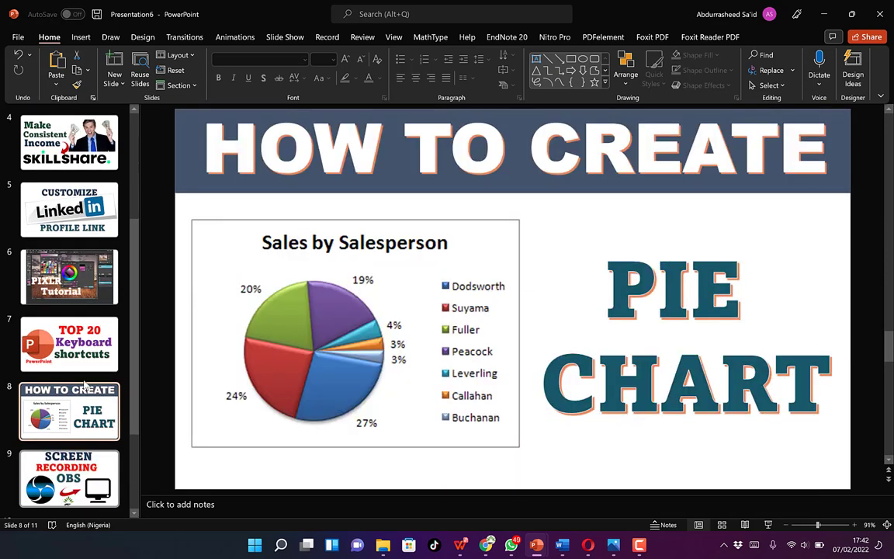
Replace the title text on the album's opening slide with "Thumbnails"
scroll(85, 384, up, 5)
click(81, 149)
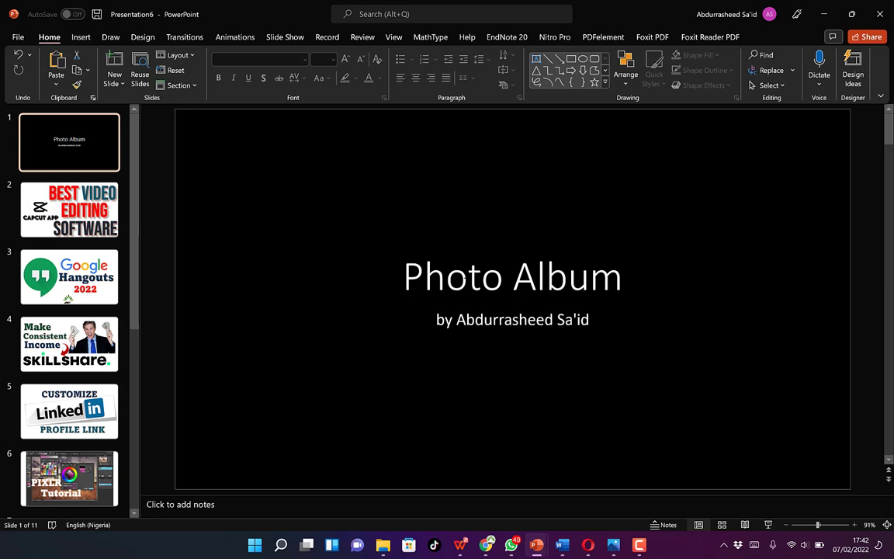
click(463, 280)
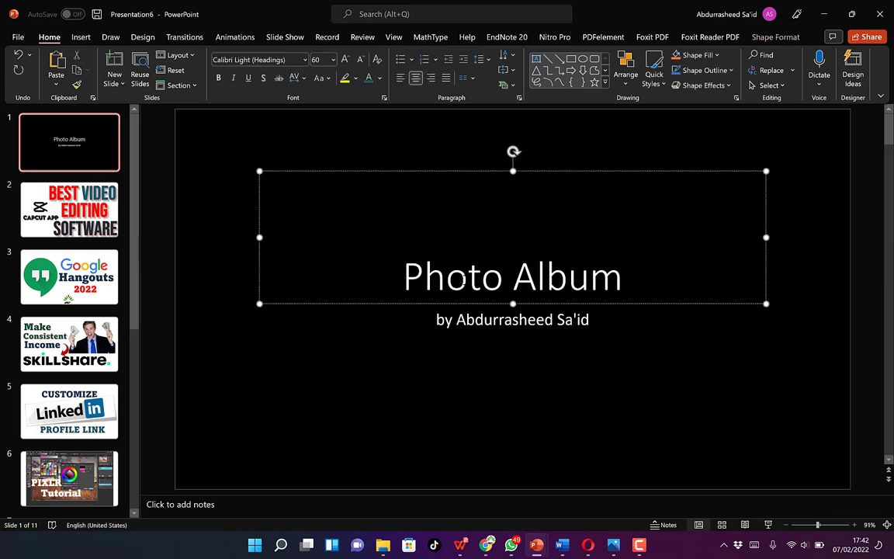
key(ctrl+a)
text(Th)
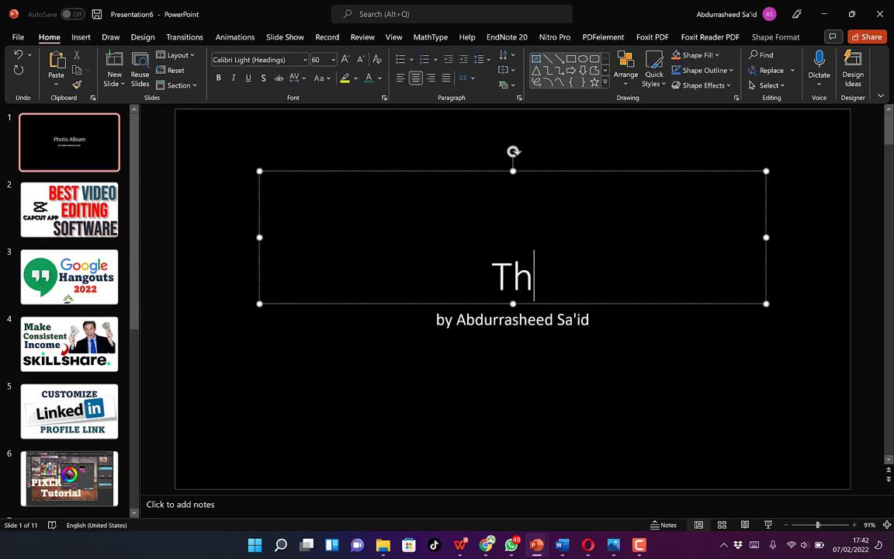
text(umbnails)
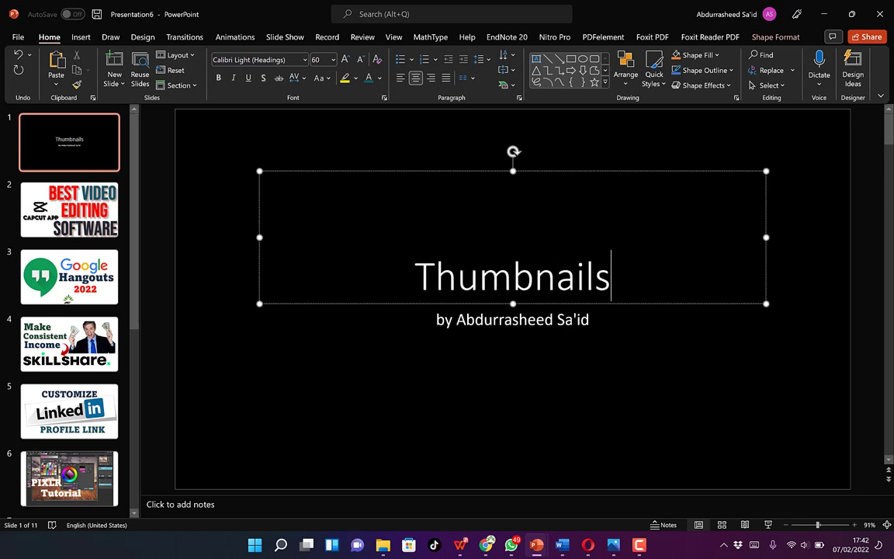
click(591, 320)
click(595, 276)
click(786, 355)
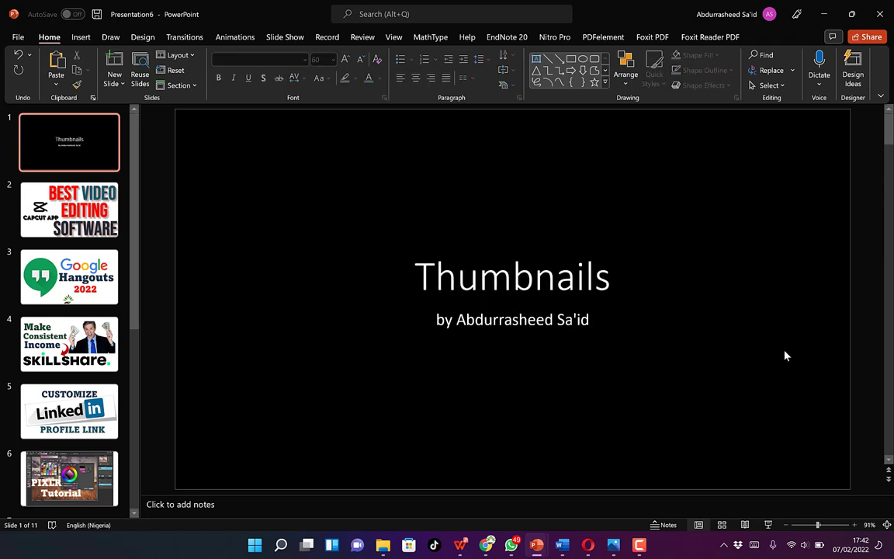
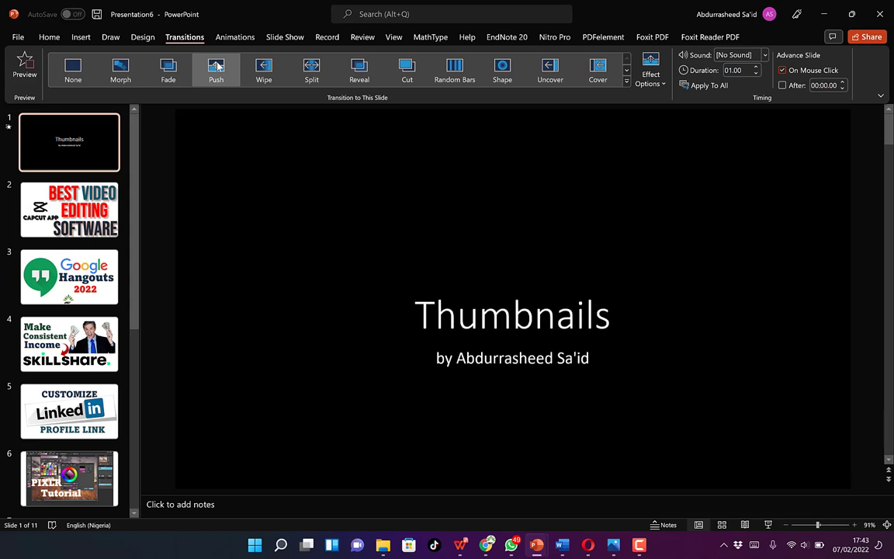
Try the Push, Wipe, Split, Cut, Random Bars, Uncover and Cover transitions on slide 3, the Google Hangouts picture
click(92, 286)
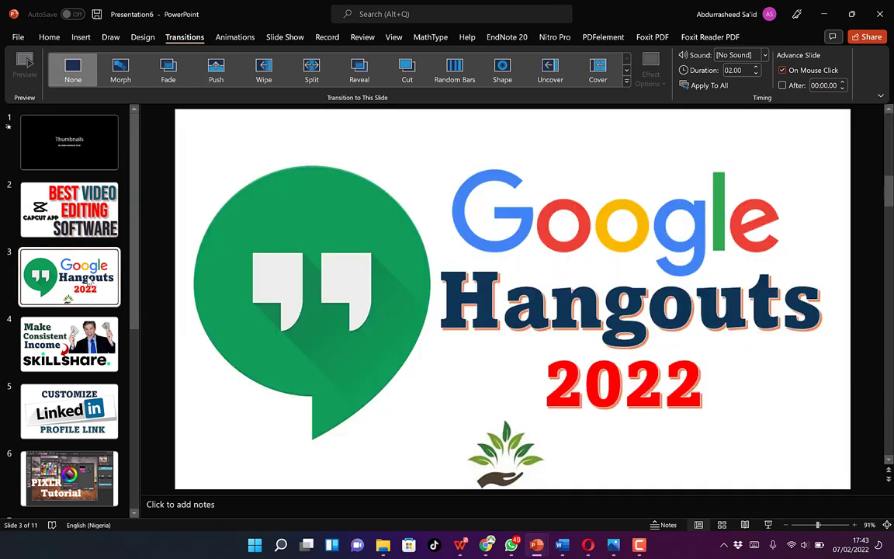
click(220, 70)
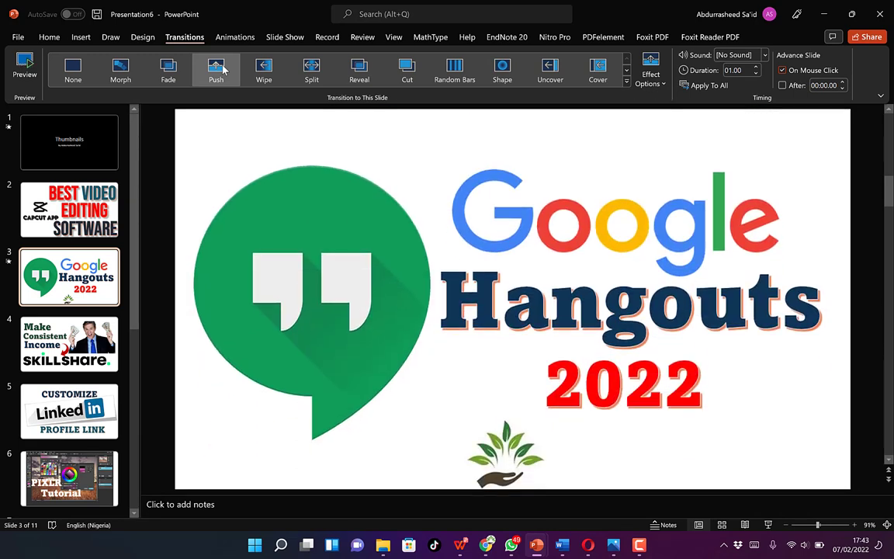
click(260, 72)
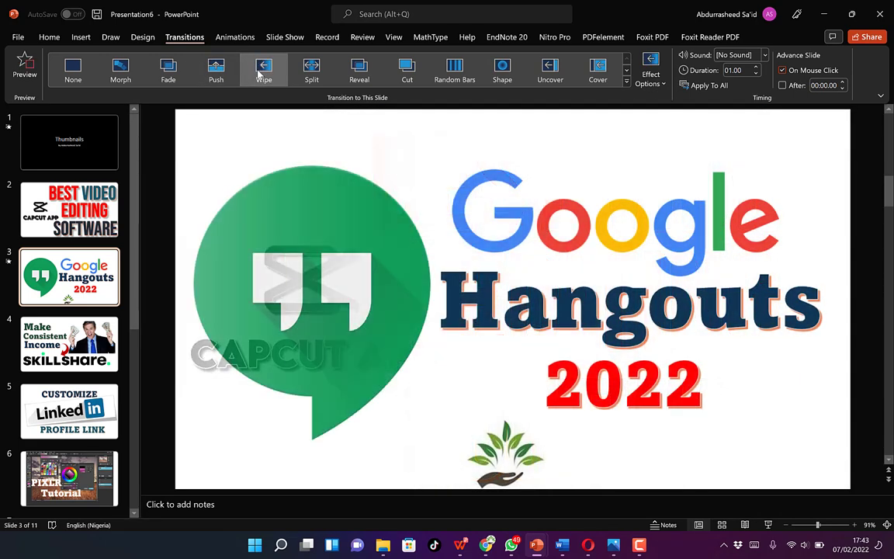
click(309, 72)
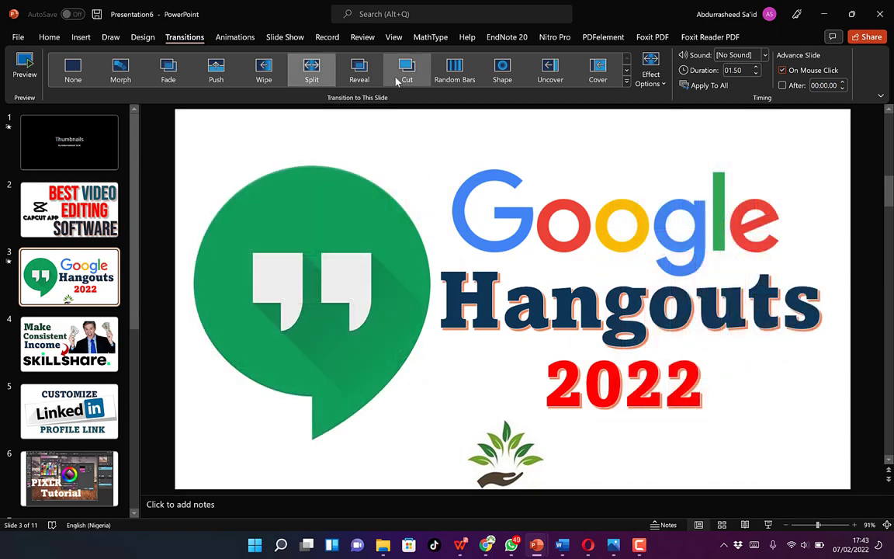
click(372, 78)
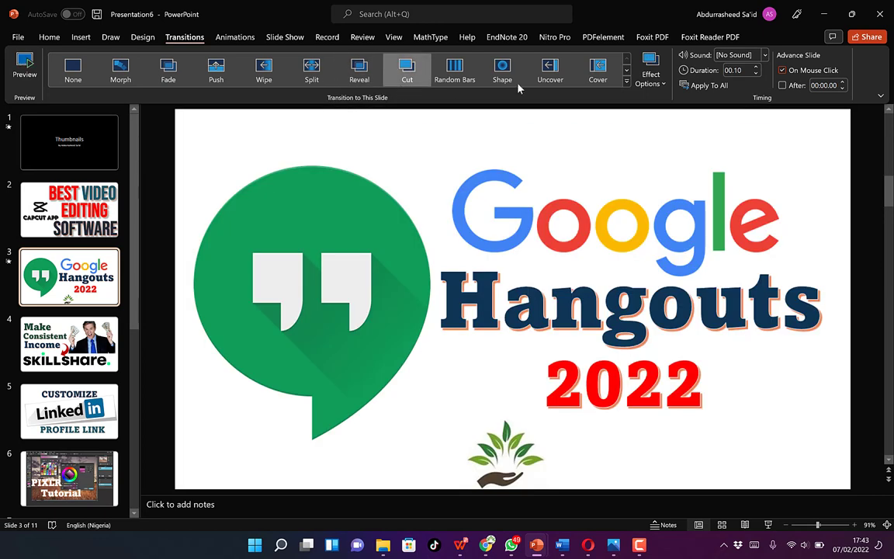
click(458, 70)
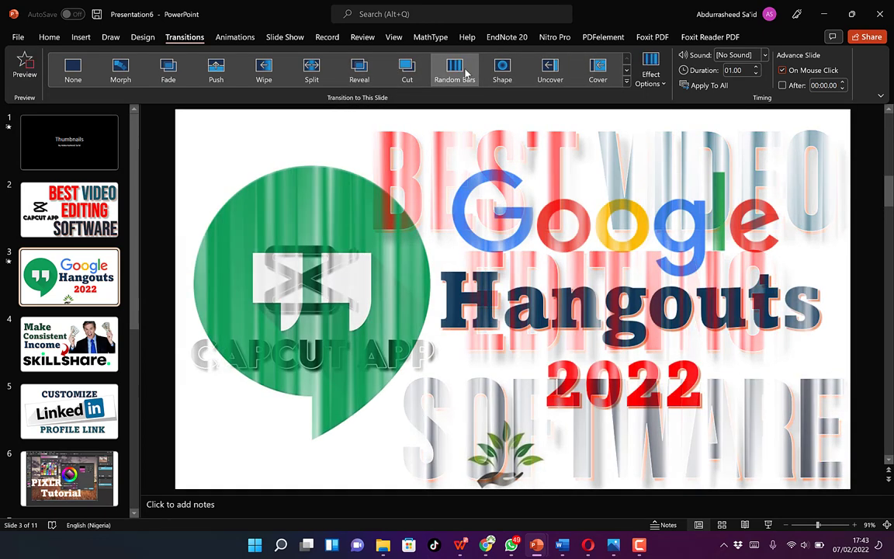
click(560, 68)
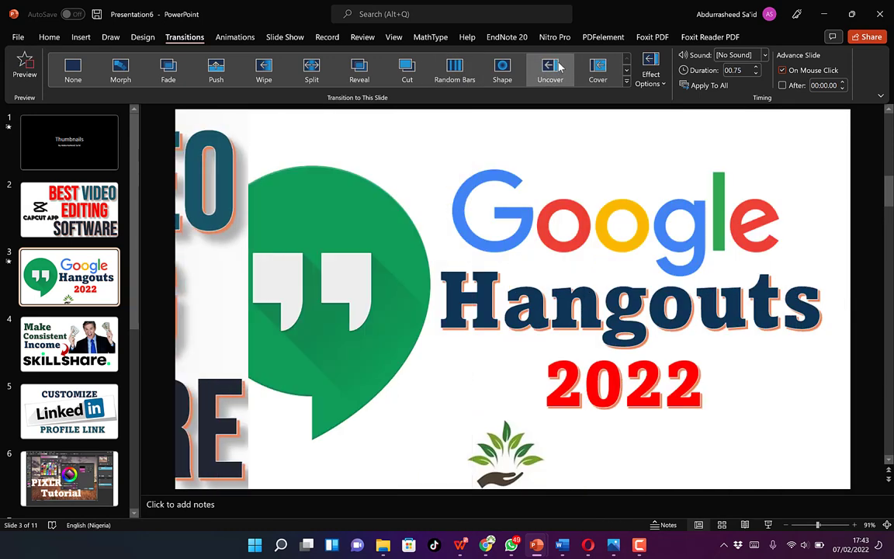
click(595, 72)
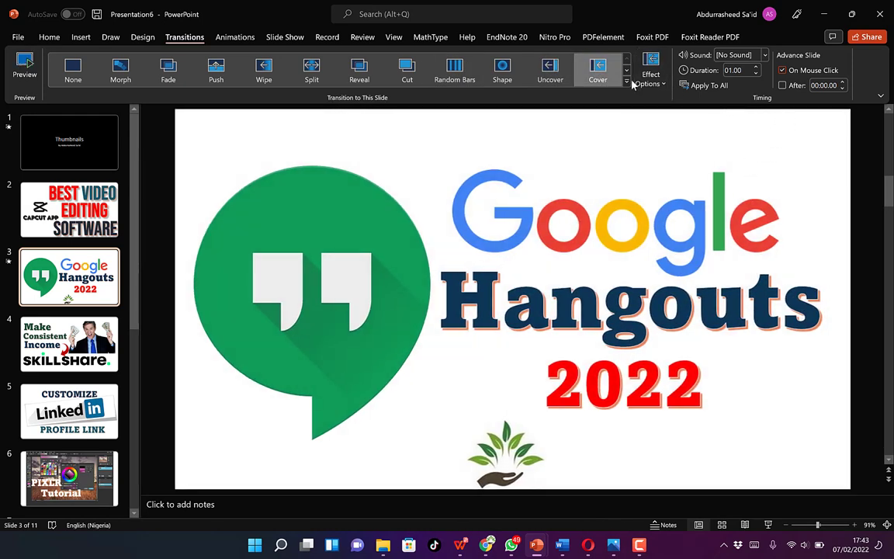
Try the Curtains, Wind, Fracture and Crush transitions from the Exciting group on the Google Hangouts slide
click(626, 81)
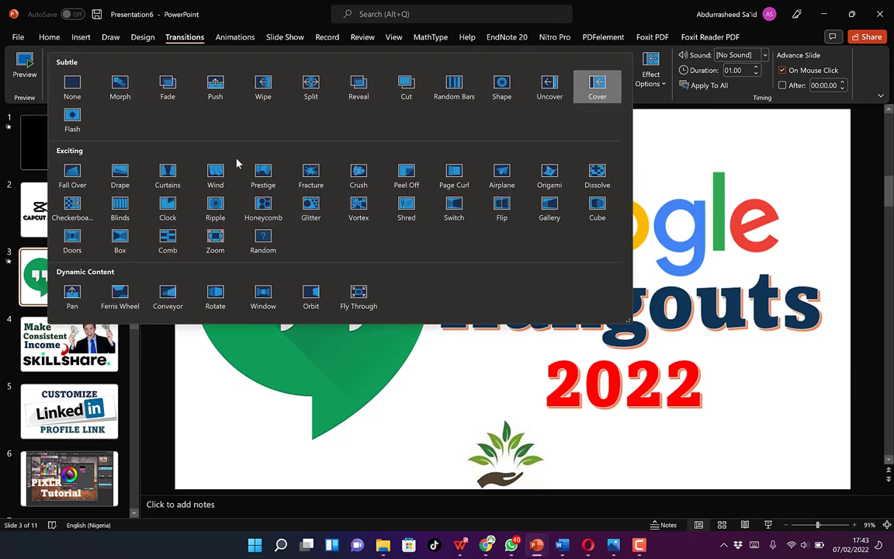
click(167, 174)
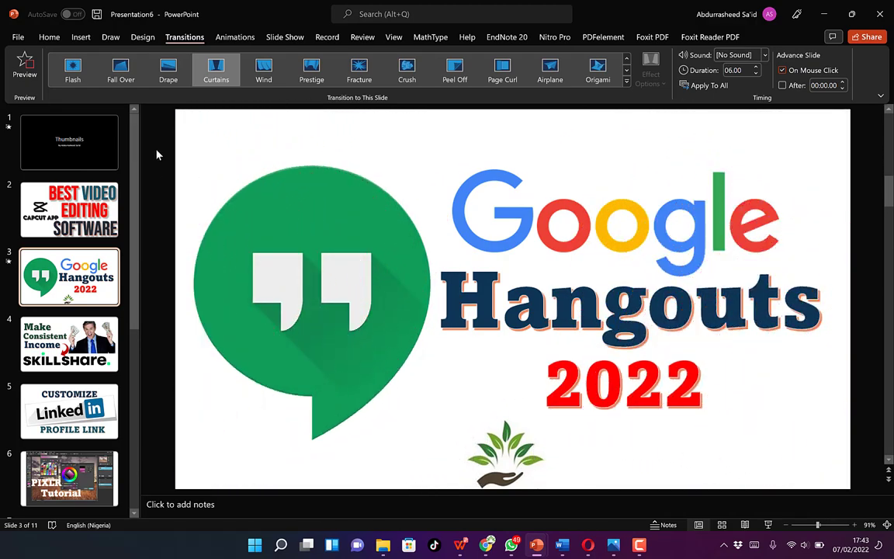
click(266, 79)
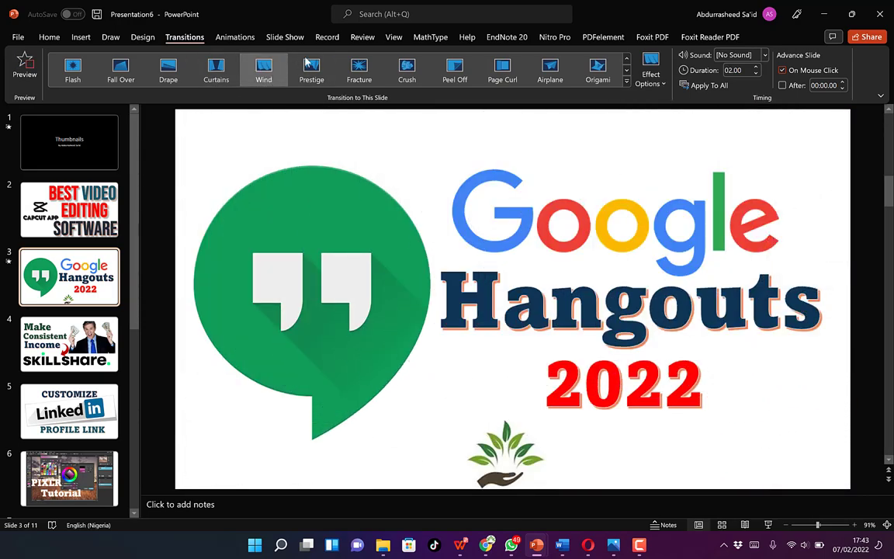
click(360, 70)
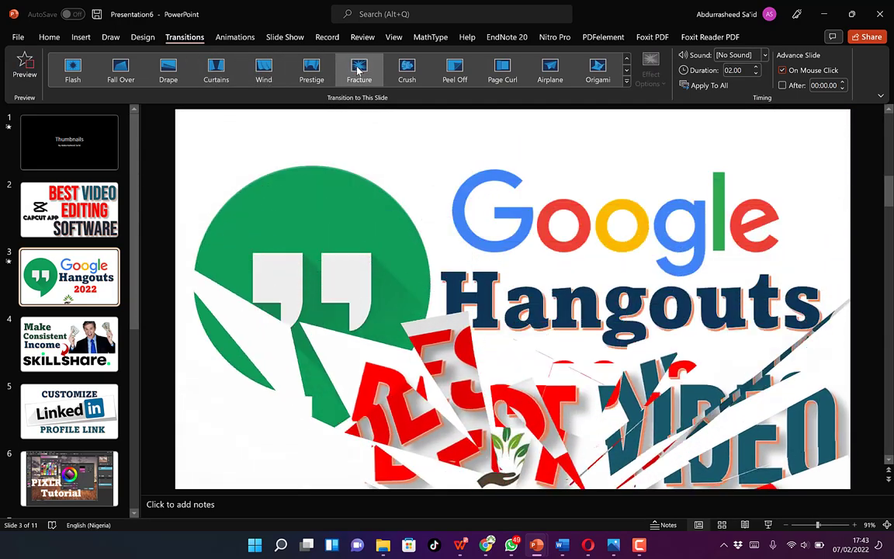
click(405, 71)
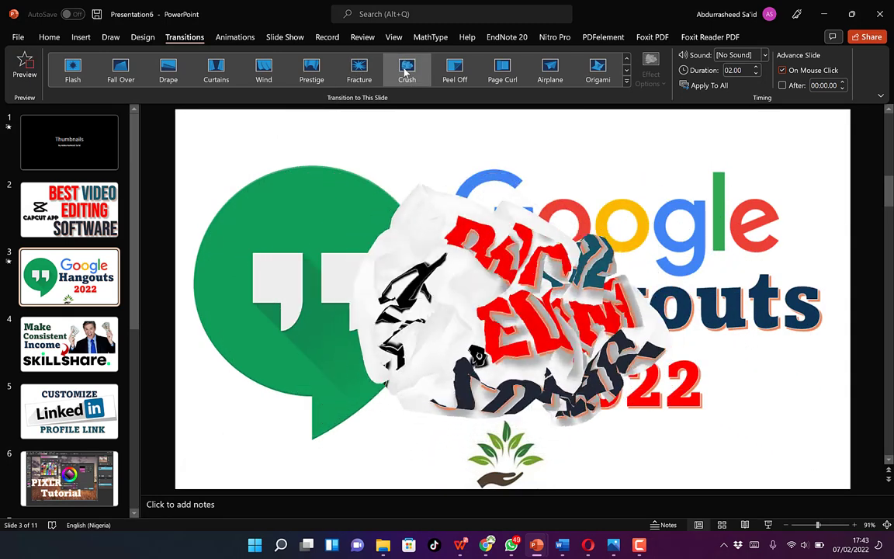
Try the Airplane and Page Curl transitions on the Google Hangouts slide, and apply Origami
click(548, 70)
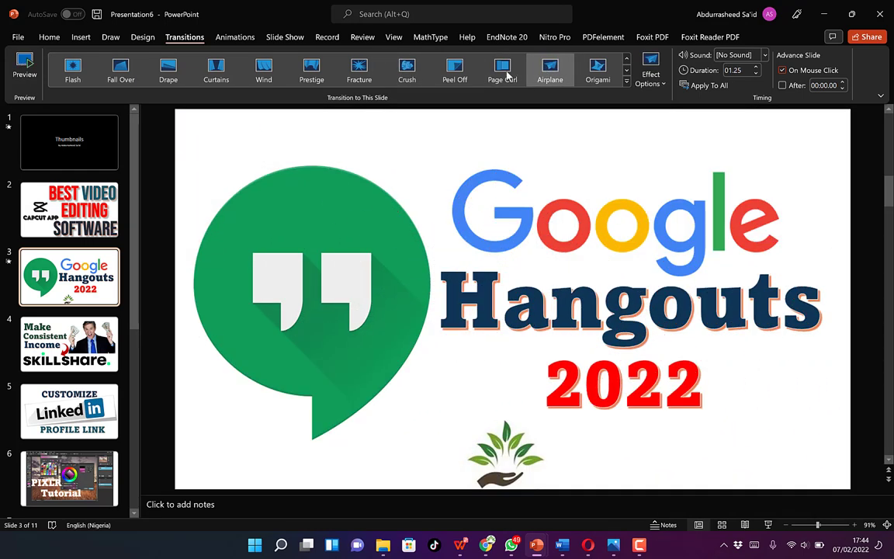
click(497, 77)
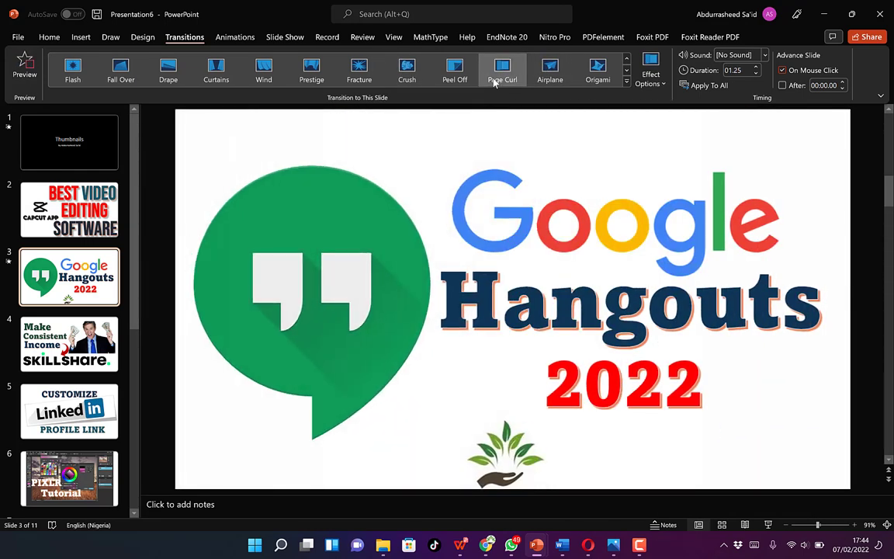
click(589, 72)
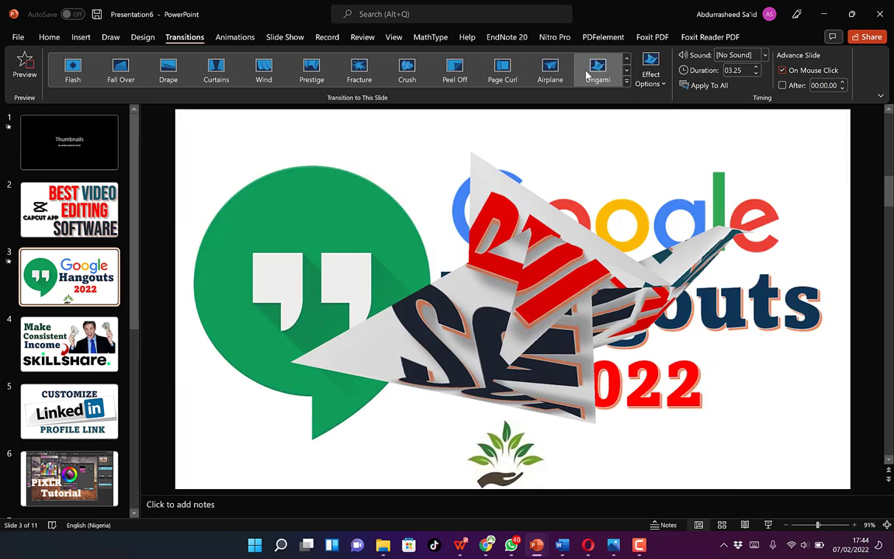